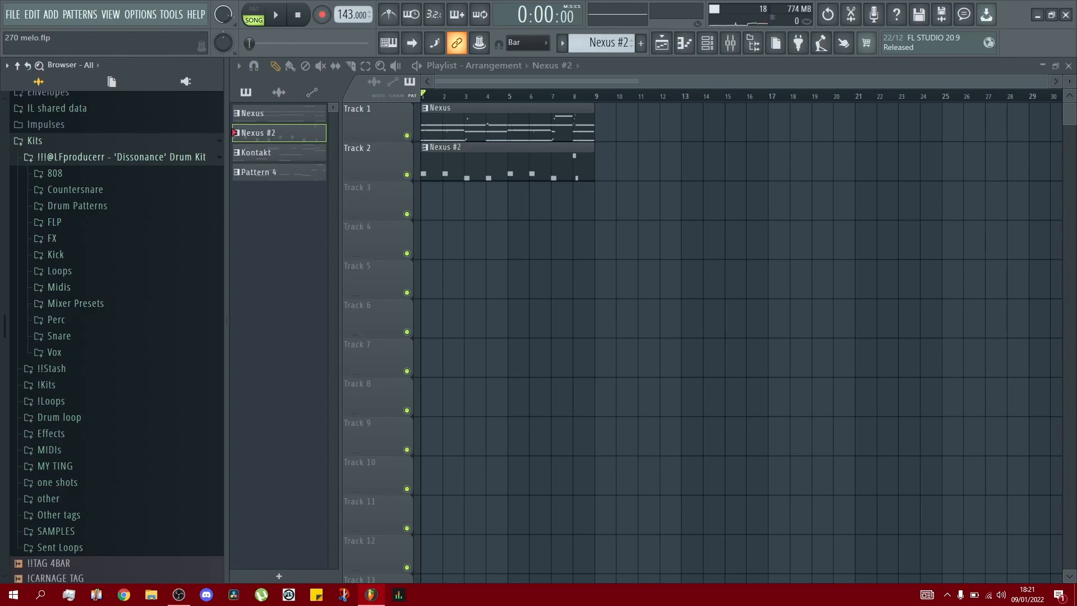
# Collapse the Dissonance drum kit folder and load the X - OPIUM (808) sample into a new sampler channel
pyautogui.click(121, 158)
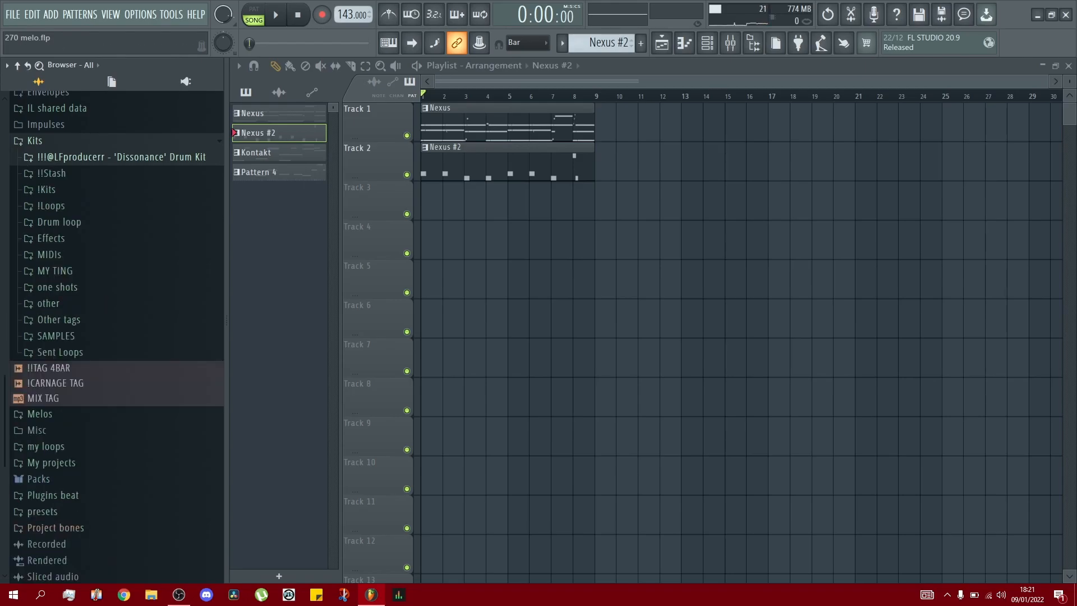
pyautogui.click(121, 157)
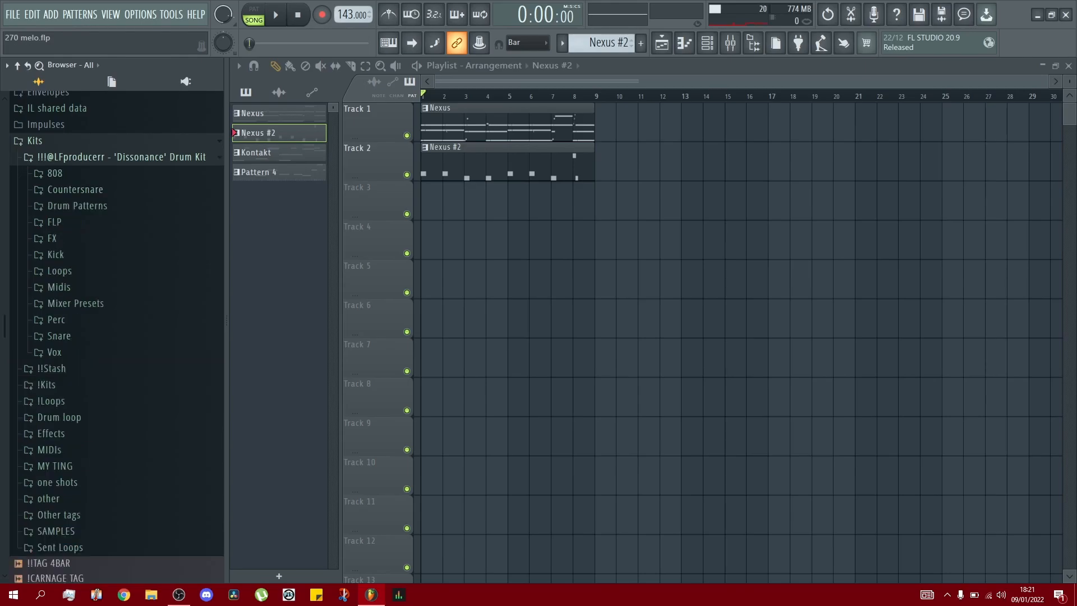
pyautogui.click(122, 158)
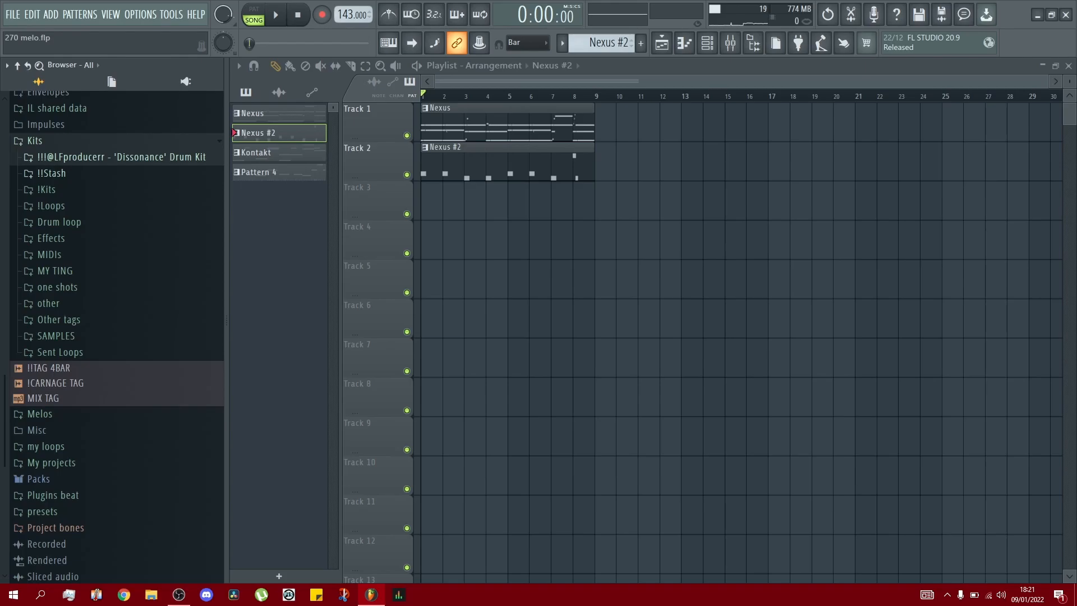
pyautogui.click(68, 173)
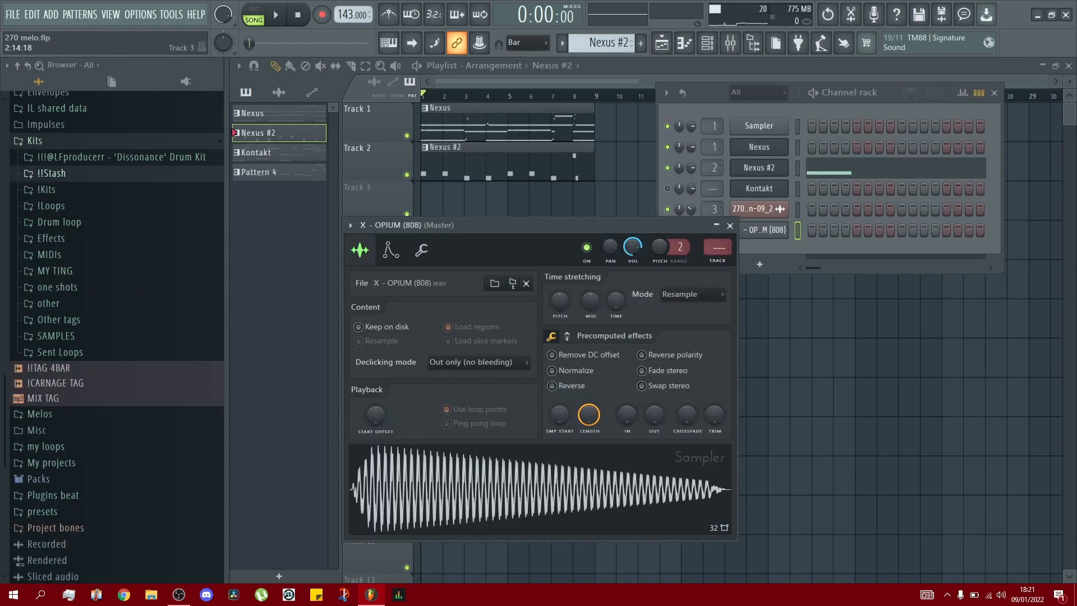
# Reposition the X - OPIUM (808) sampler window and look through its envelope and sample settings
pyautogui.moveTo(467, 225); pyautogui.dragTo(427, 217)
pyautogui.click(759, 248)
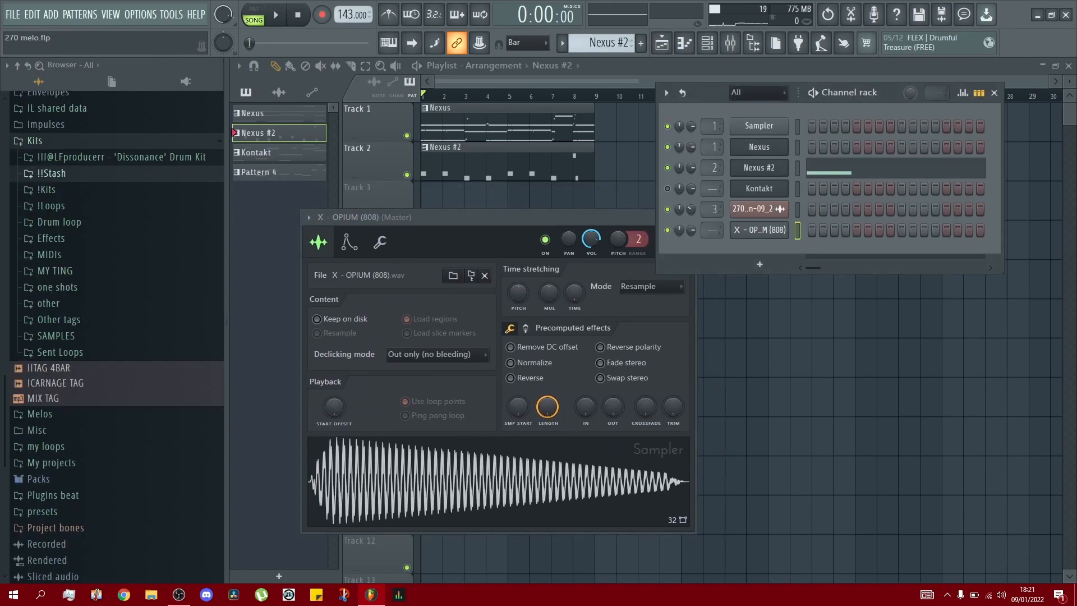
pyautogui.click(427, 218)
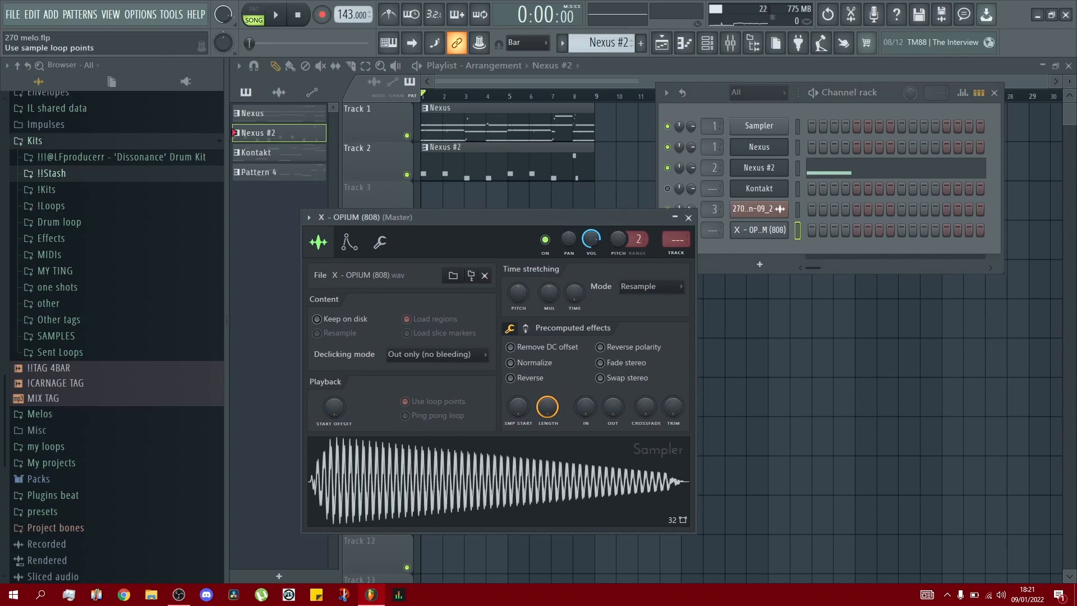
pyautogui.click(349, 242)
pyautogui.click(318, 242)
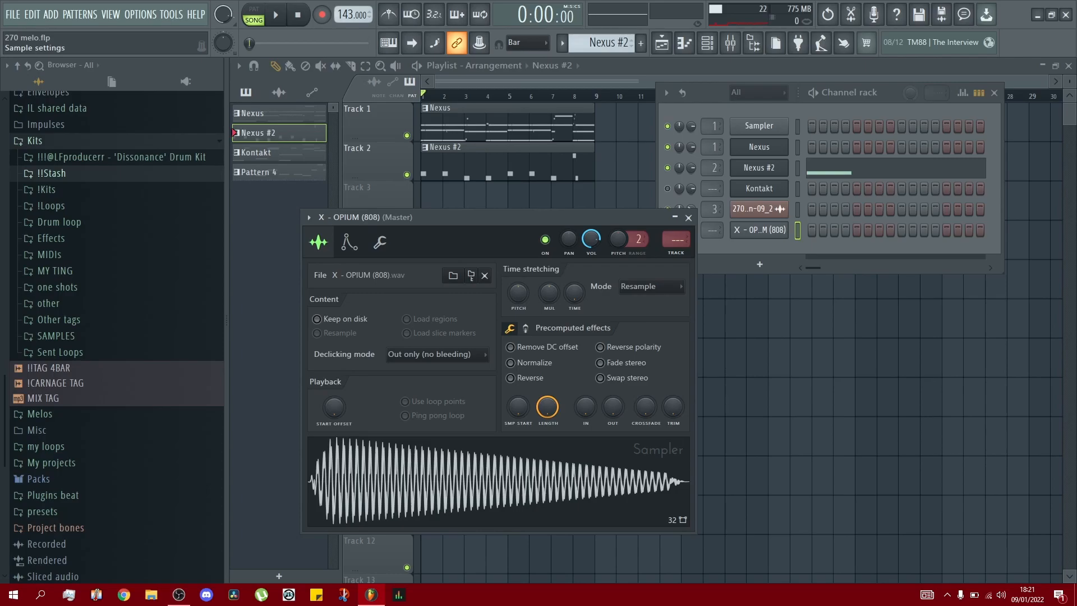
# Open the X - OPIUM (808) channel in the piano roll and add a one-beat C5 note at bar 1
pyautogui.rightClick(759, 230)
pyautogui.click(820, 229)
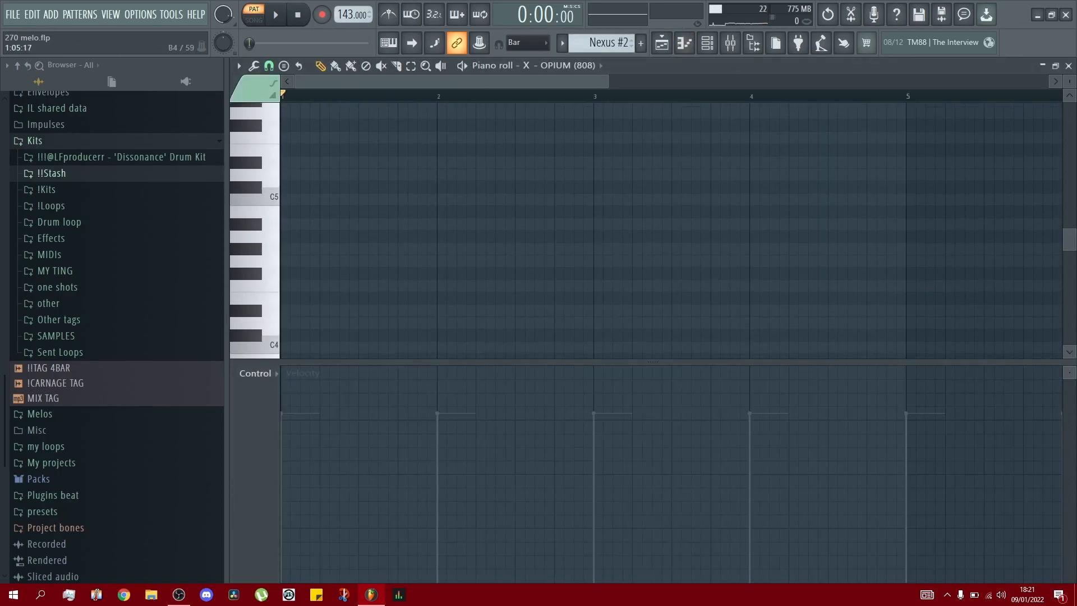
pyautogui.click(314, 200)
pyautogui.moveTo(357, 200); pyautogui.dragTo(318, 200)
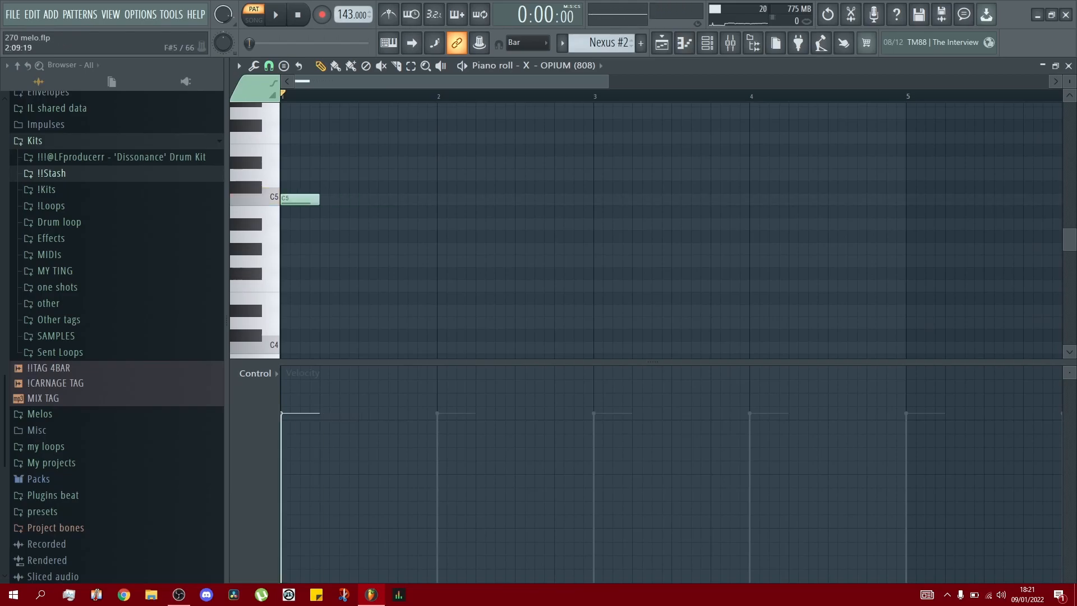
pyautogui.scroll(1, 381, 144)
pyautogui.scroll(2, 381, 143)
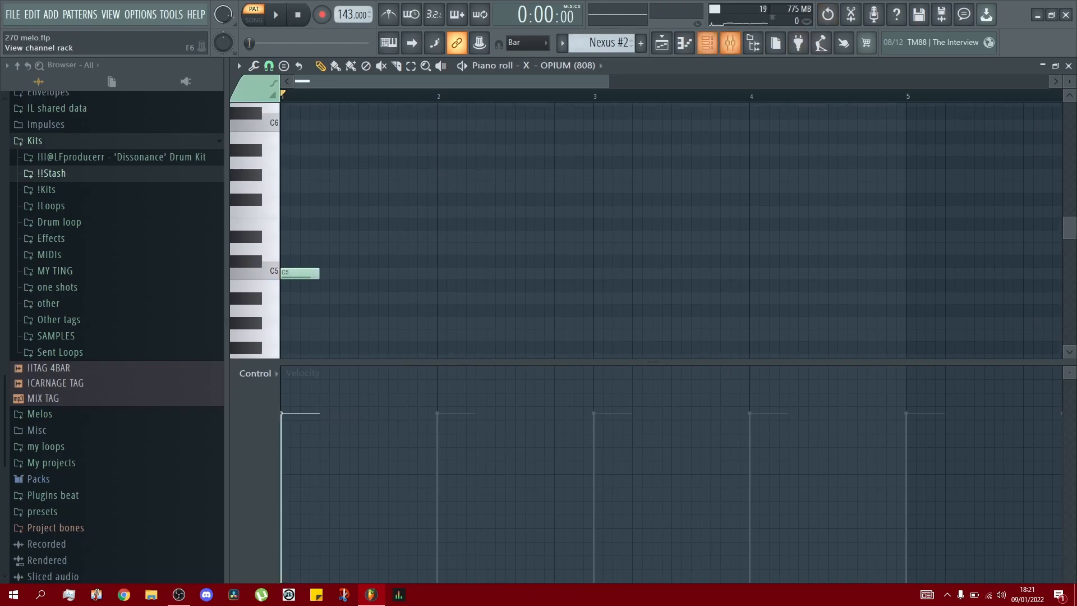
# Check the 808's sampler settings and play back the C5 note in the piano roll
pyautogui.click(708, 43)
pyautogui.click(759, 231)
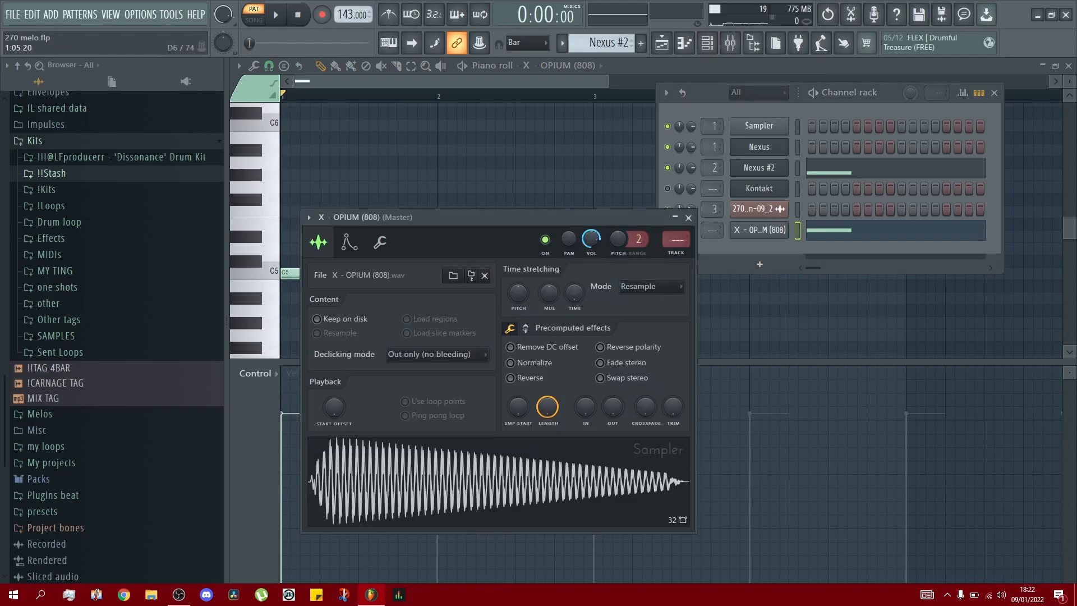
pyautogui.click(314, 96)
pyautogui.press('space')
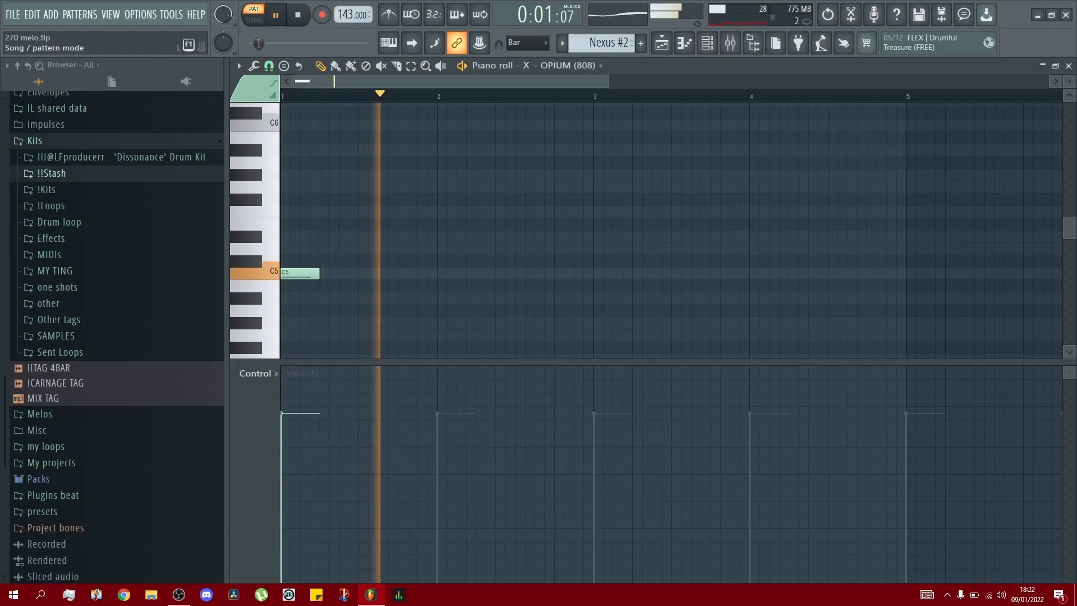
pyautogui.press('space')
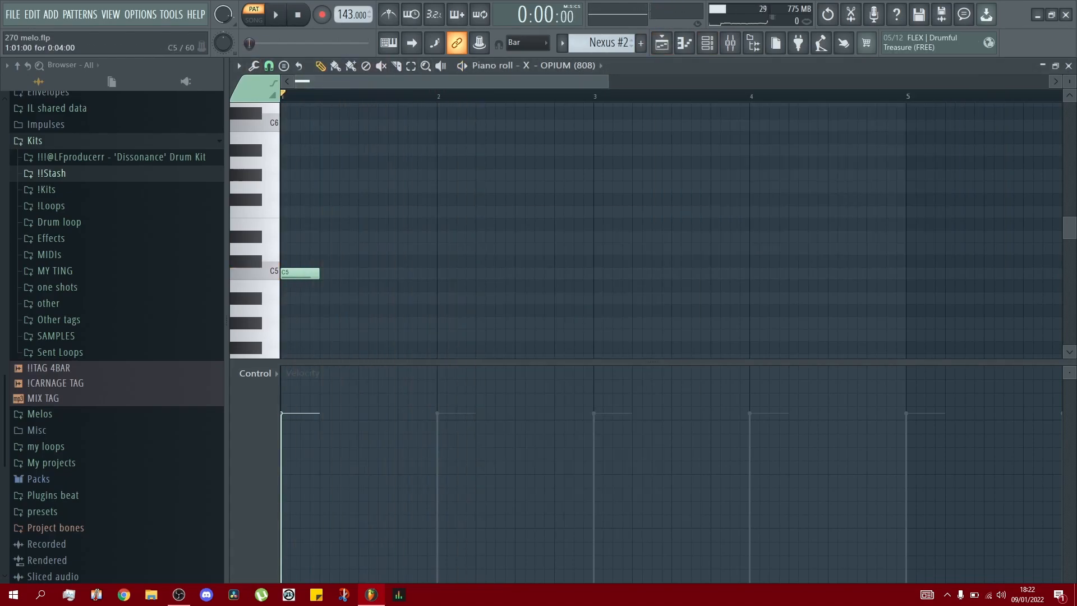
# Lengthen the C5 note to 0:06:00 and play it back
pyautogui.moveTo(318, 274)
pyautogui.mouseDown()
pyautogui.moveTo(300, 274)
pyautogui.moveTo(339, 274)
pyautogui.mouseUp()
pyautogui.press('space')
pyautogui.press('space')
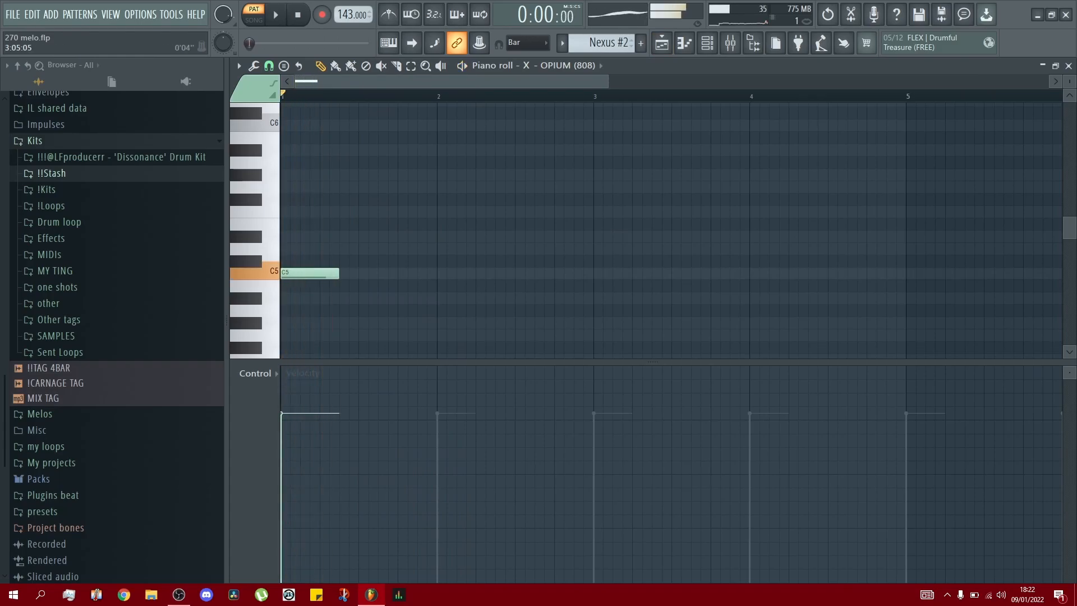
# Set the 808's volume envelope to attack time 4%, maximum hold, zero decay and sustain, and release time 0%
pyautogui.click(684, 43)
pyautogui.click(759, 230)
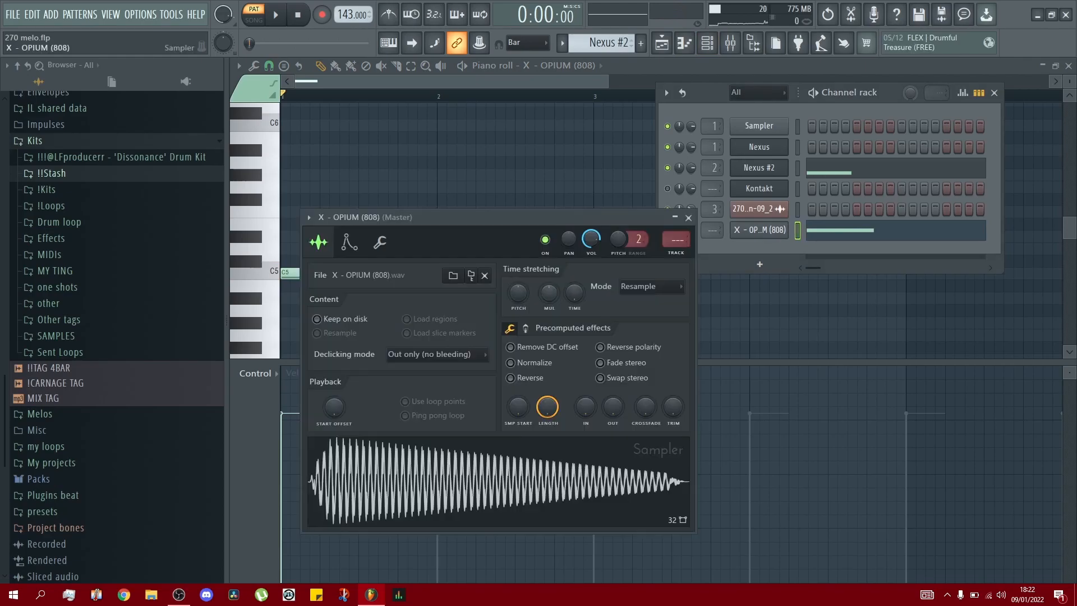
pyautogui.click(349, 243)
pyautogui.moveTo(347, 379); pyautogui.dragTo(347, 416)
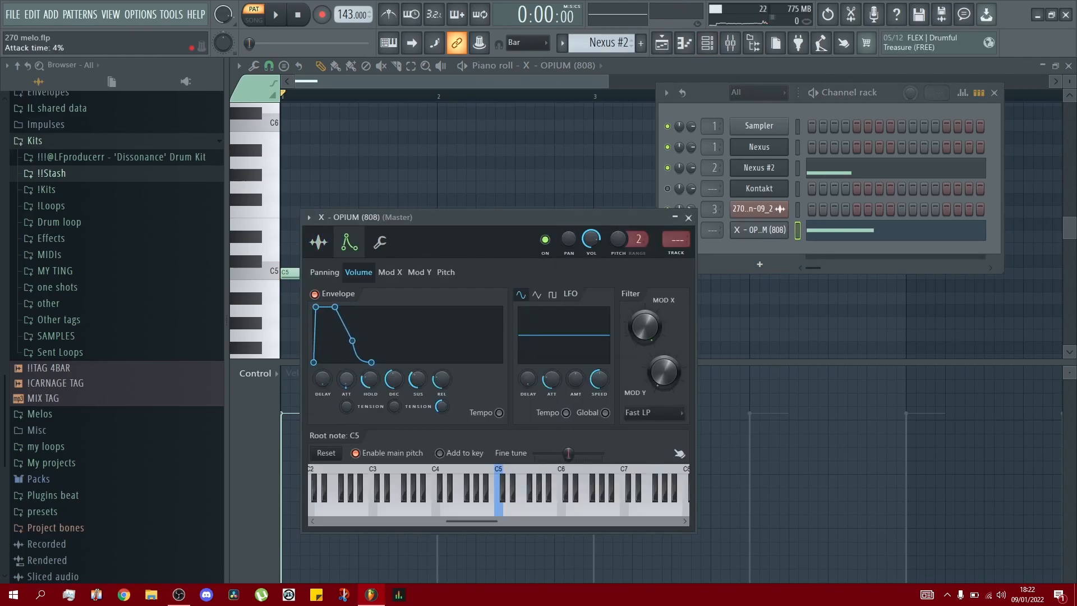
pyautogui.moveTo(370, 380); pyautogui.dragTo(371, 331)
pyautogui.moveTo(395, 379); pyautogui.dragTo(418, 404)
pyautogui.moveTo(442, 380); pyautogui.dragTo(442, 426)
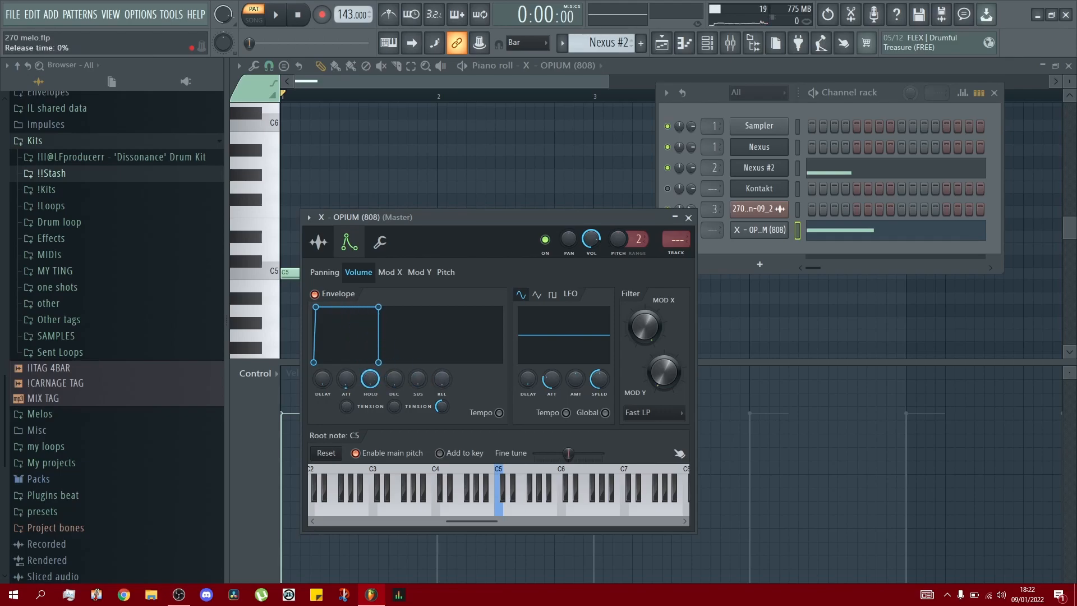
pyautogui.click(688, 218)
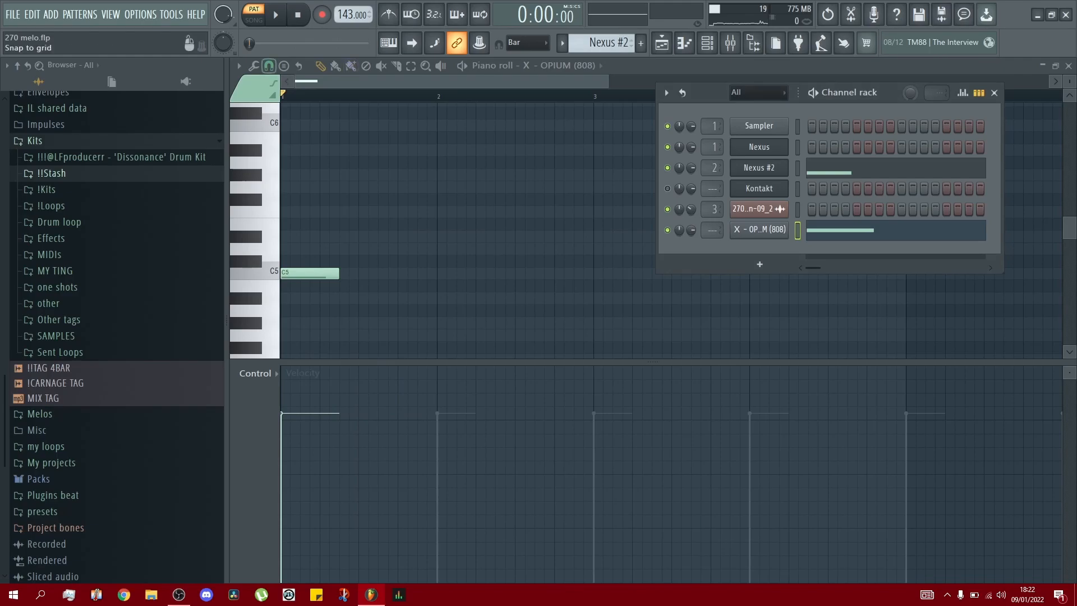
# Resize the C5 note to 0:08:00 and play it to hear the new volume envelope
pyautogui.moveTo(338, 274); pyautogui.dragTo(319, 274)
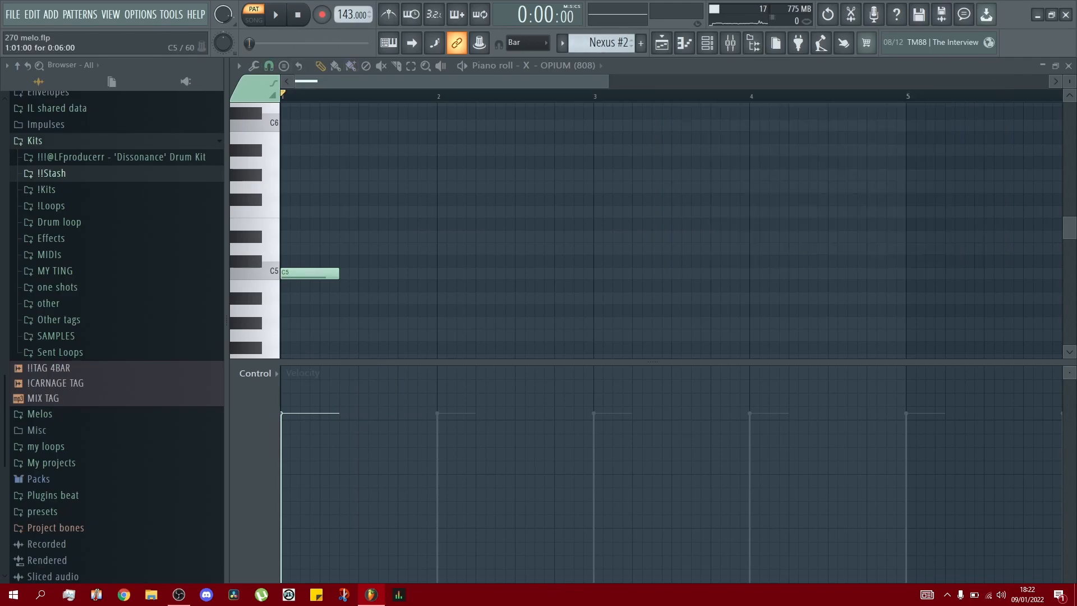
pyautogui.click(731, 43)
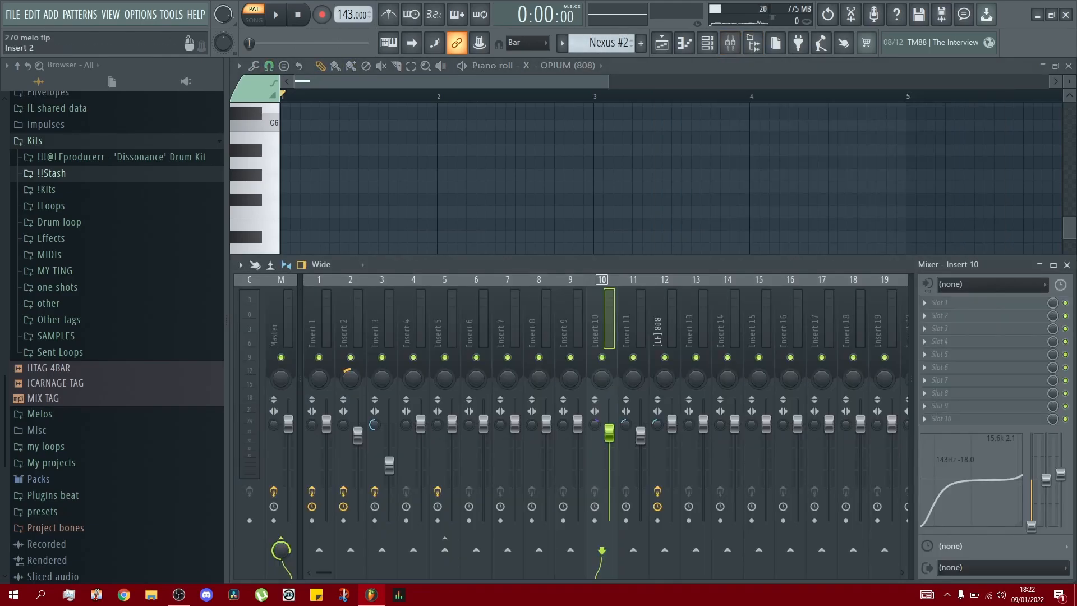
pyautogui.click(358, 65)
pyautogui.moveTo(318, 274); pyautogui.dragTo(358, 274)
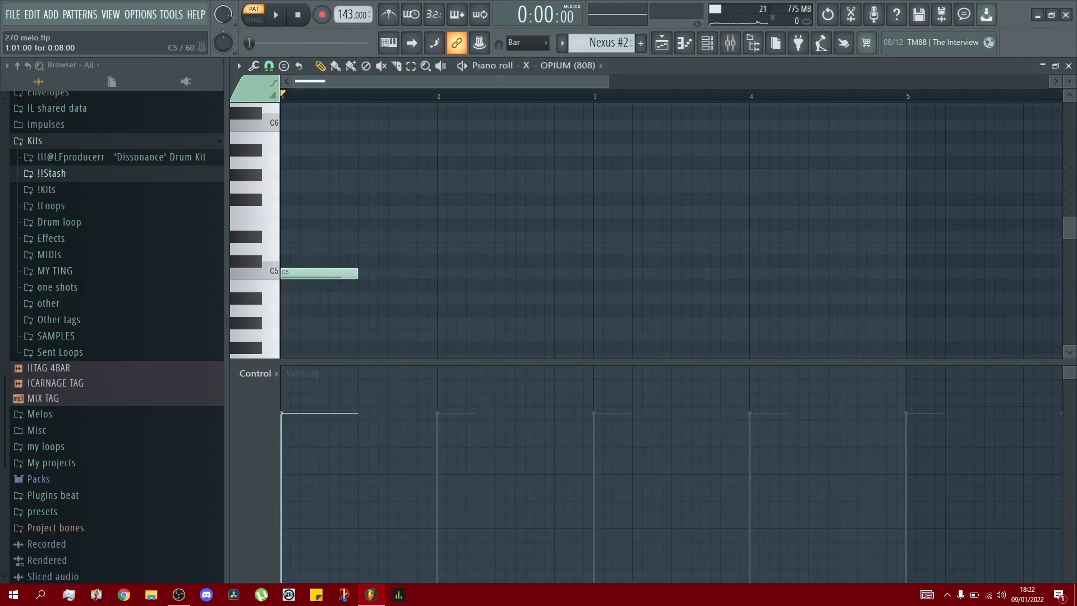
pyautogui.press('space')
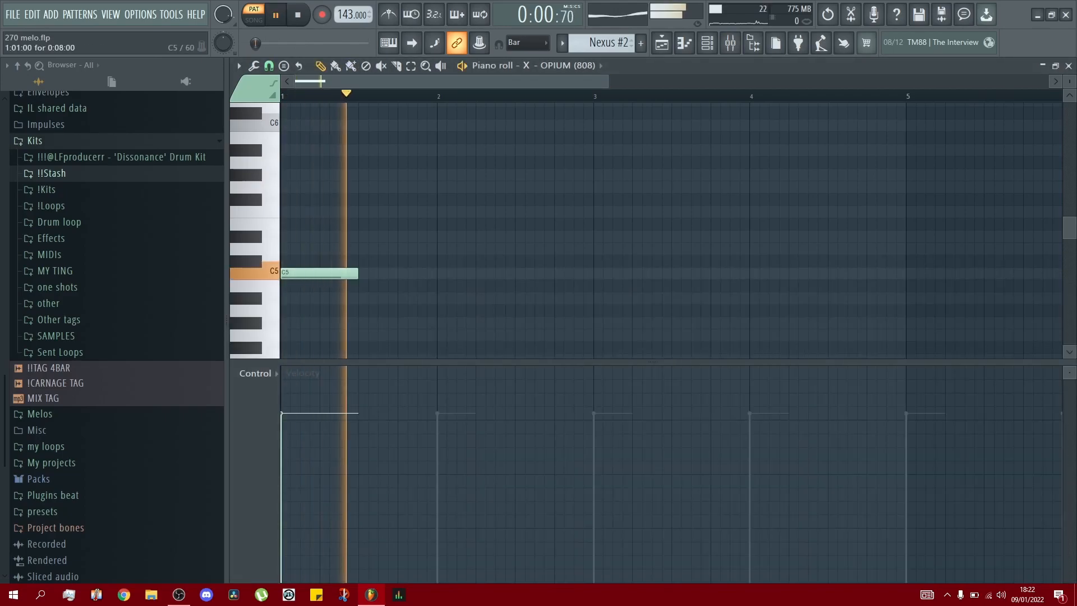
pyautogui.press('space')
# Shorten the C5 note to 0:03:00 and play it back twice
pyautogui.moveTo(357, 274); pyautogui.dragTo(310, 274)
pyautogui.press('space')
pyautogui.press('space')
pyautogui.press('space')
pyautogui.press('space')
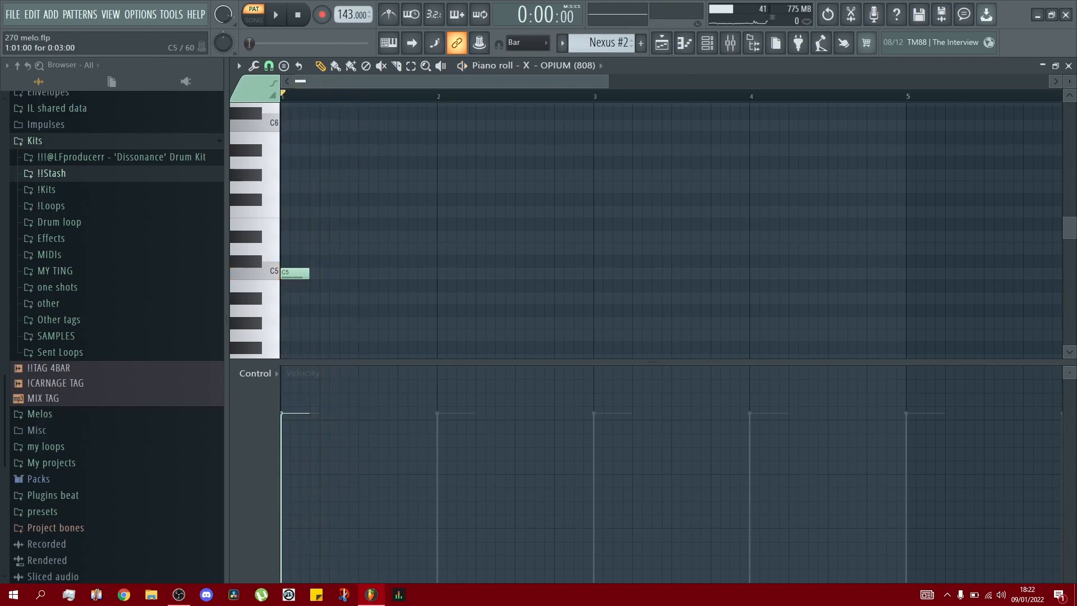
# Extend the C5 note to 0:08:00 and delete it from the piano roll
pyautogui.moveTo(309, 274); pyautogui.dragTo(358, 274)
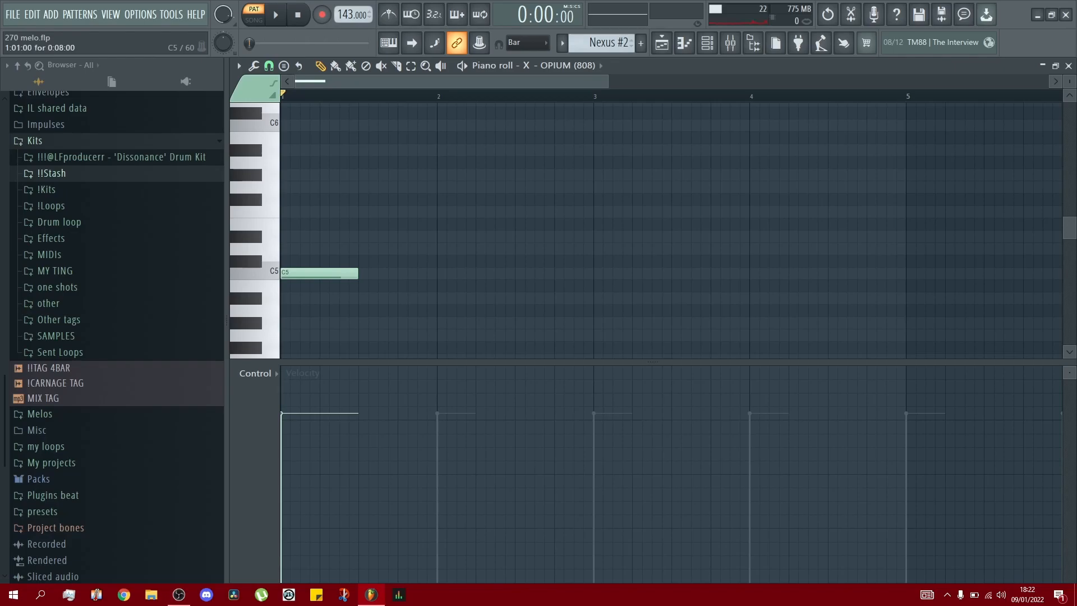
pyautogui.click(707, 43)
pyautogui.click(684, 43)
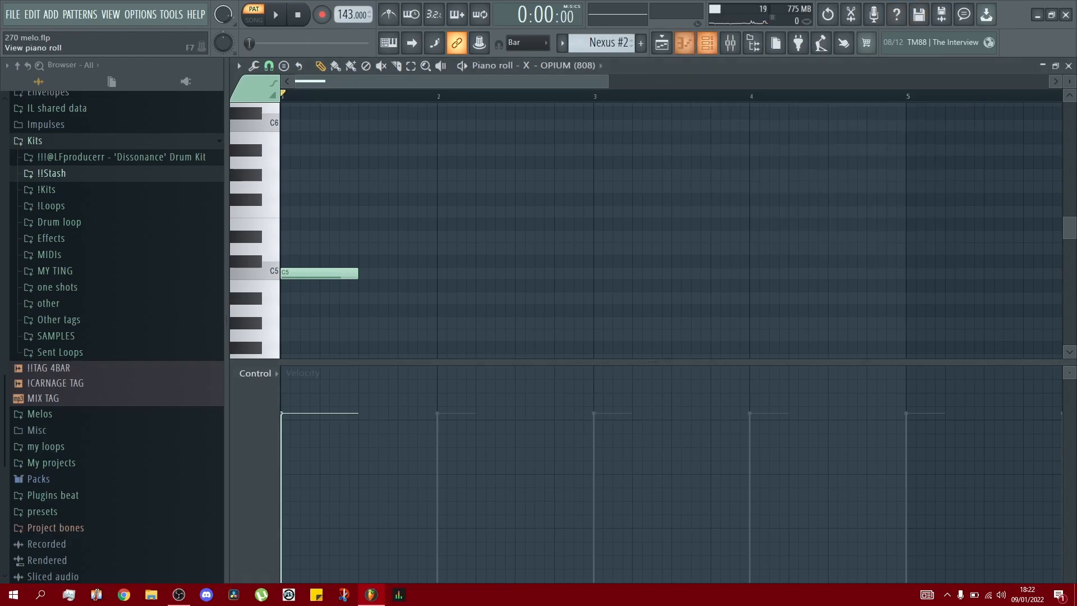
pyautogui.rightClick(321, 273)
# Show the sample settings of the X - OPIUM (808) channel and open its sample in the Edison audio editor
pyautogui.click(708, 43)
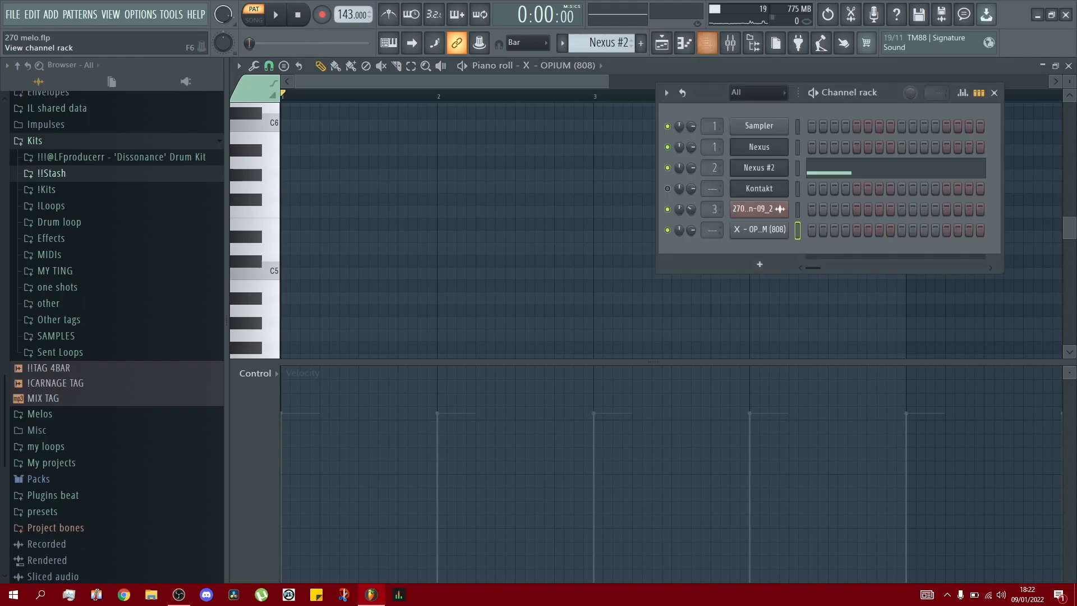
pyautogui.click(759, 229)
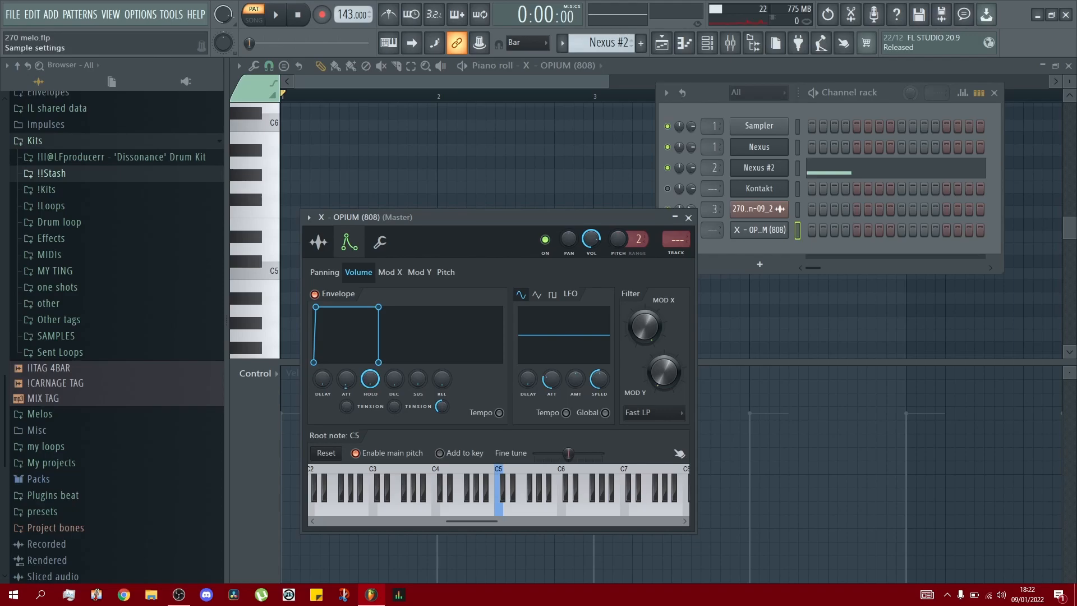
pyautogui.click(318, 242)
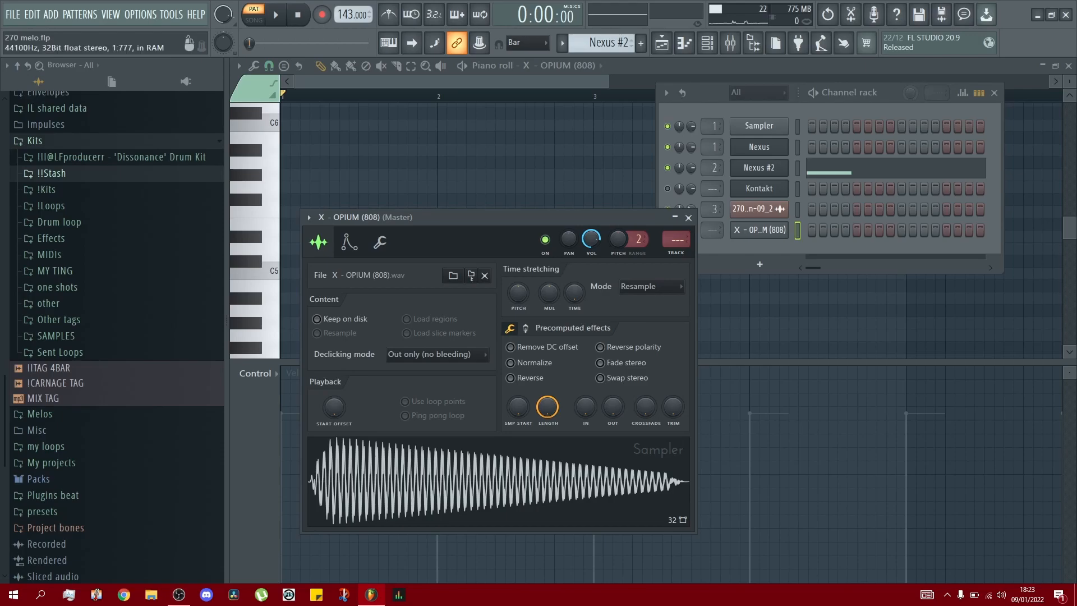
pyautogui.moveTo(449, 217); pyautogui.dragTo(458, 211)
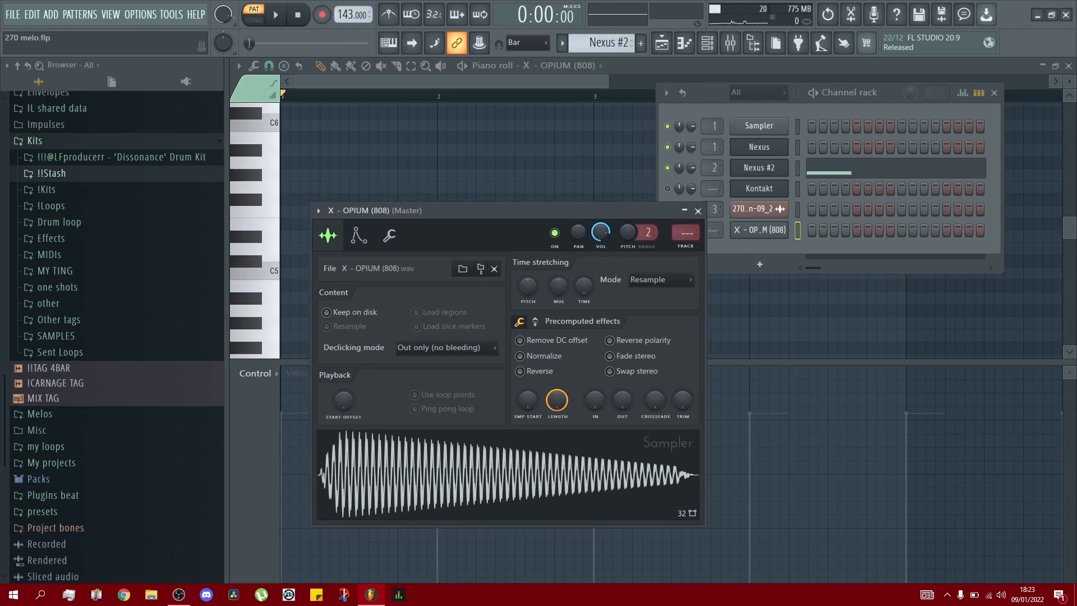
pyautogui.hotkey('ctrl', 'e')
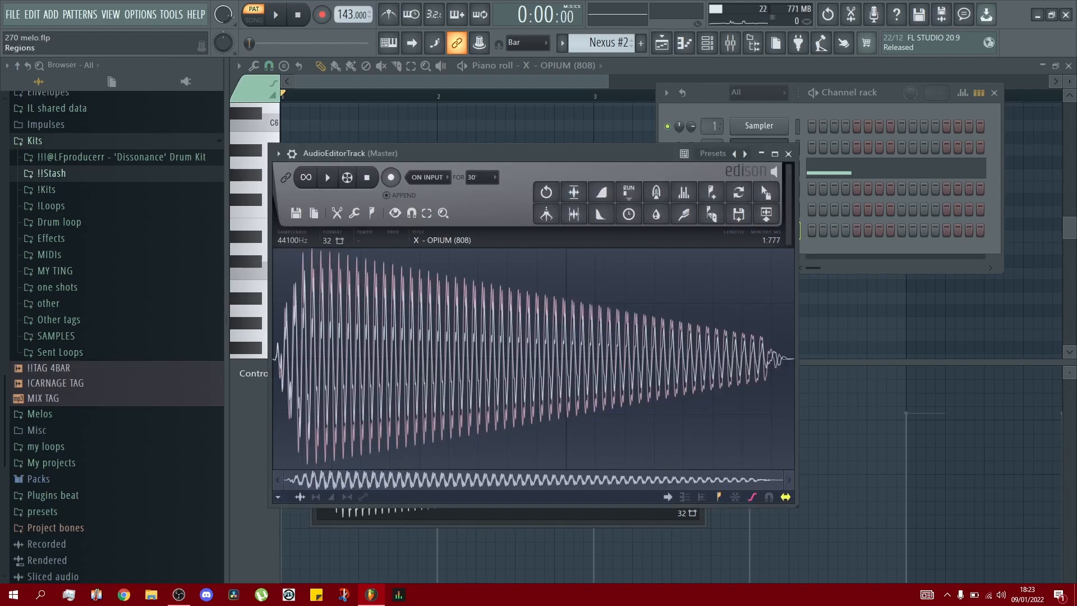
# Detect the pitch regions of the X - OPIUM (808) sample in Edison to find its note
pyautogui.moveTo(449, 154); pyautogui.dragTo(511, 154)
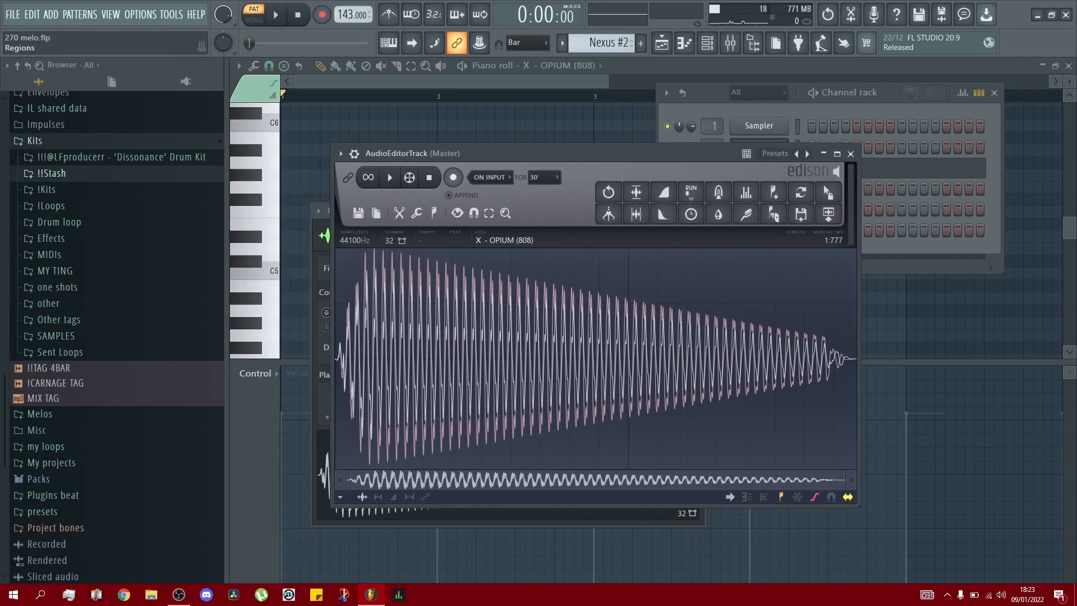
pyautogui.click(434, 213)
pyautogui.click(473, 398)
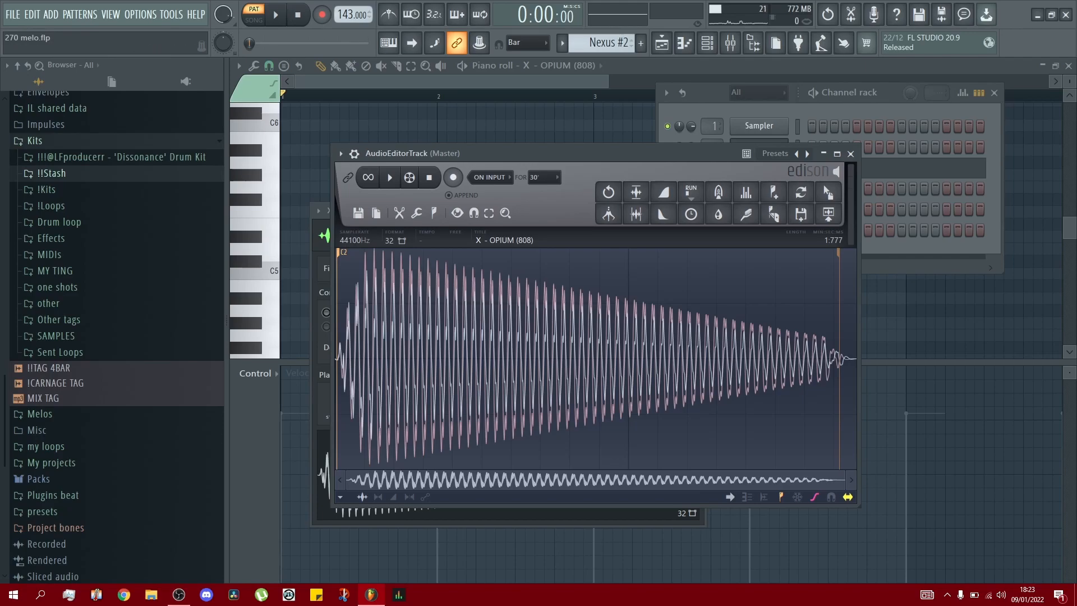
pyautogui.moveTo(844, 480); pyautogui.dragTo(675, 479)
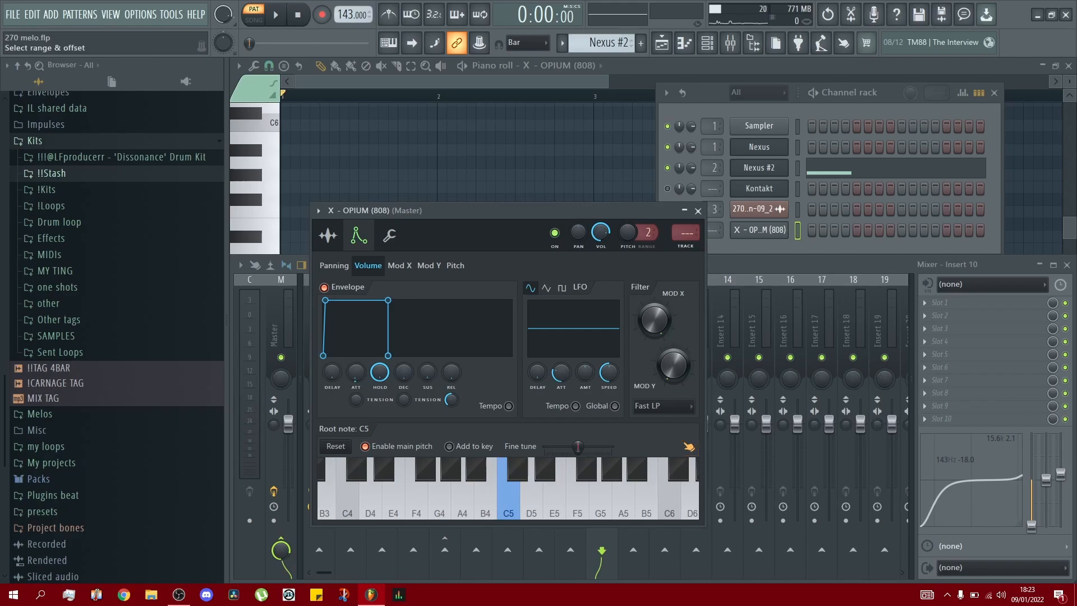
# Try D5 and E5 as the 808's root note, and set the root note back to C5
pyautogui.rightClick(532, 499)
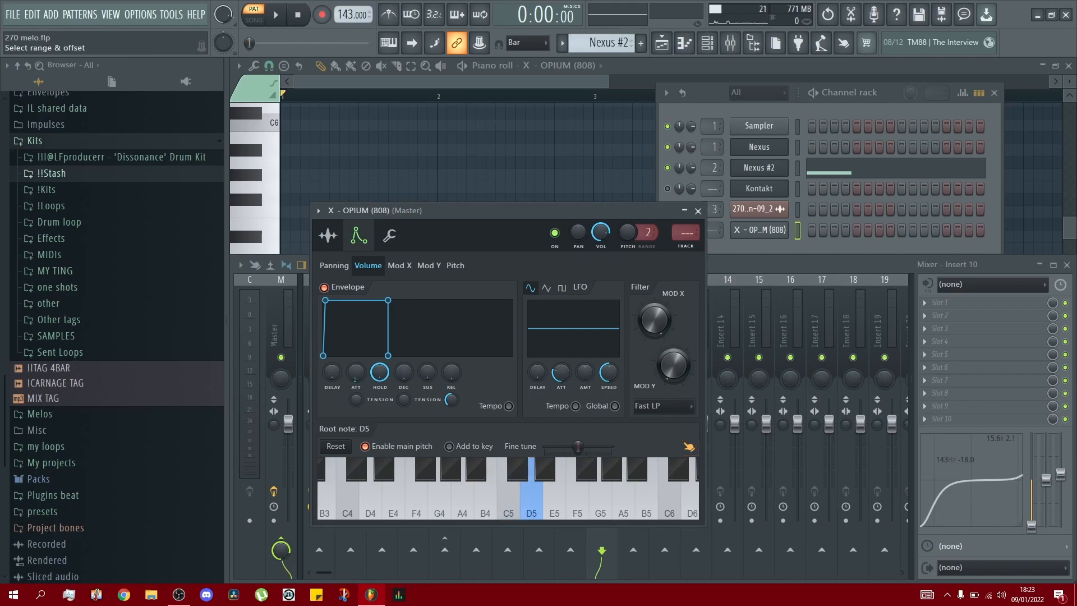
pyautogui.rightClick(554, 496)
pyautogui.rightClick(508, 497)
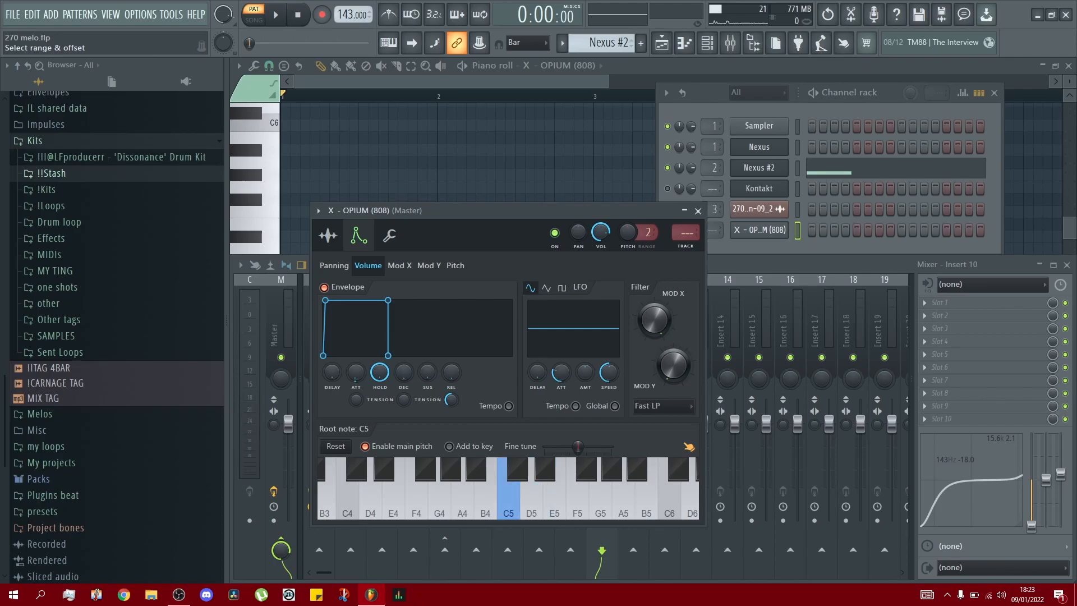
# Open the X - OPIUM (808) piano roll in the Nexus pattern and examine the melody's ghost notes
pyautogui.click(328, 235)
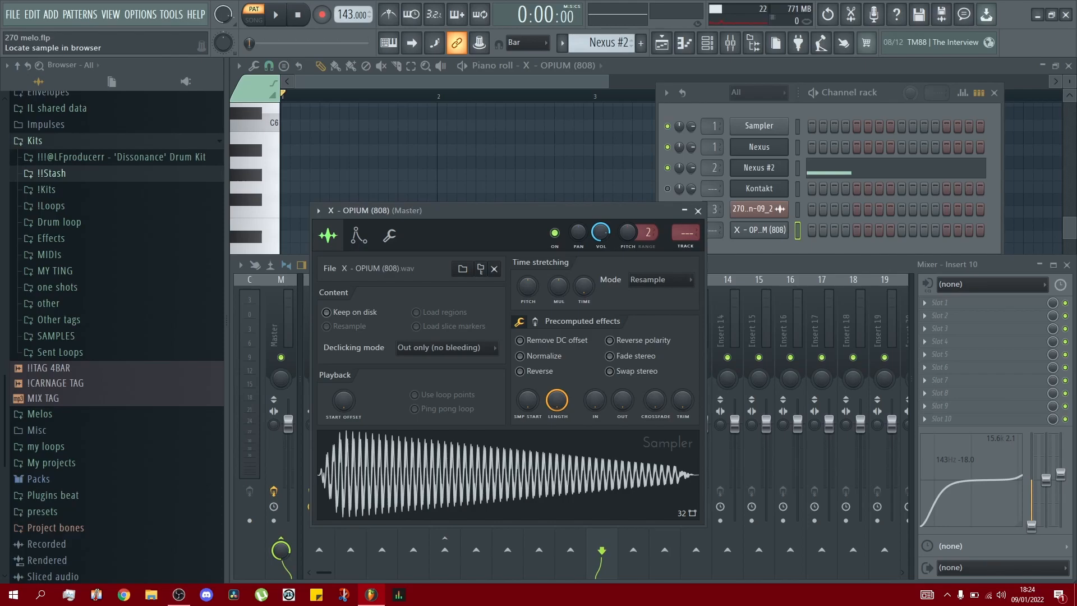
pyautogui.click(662, 43)
pyautogui.click(708, 43)
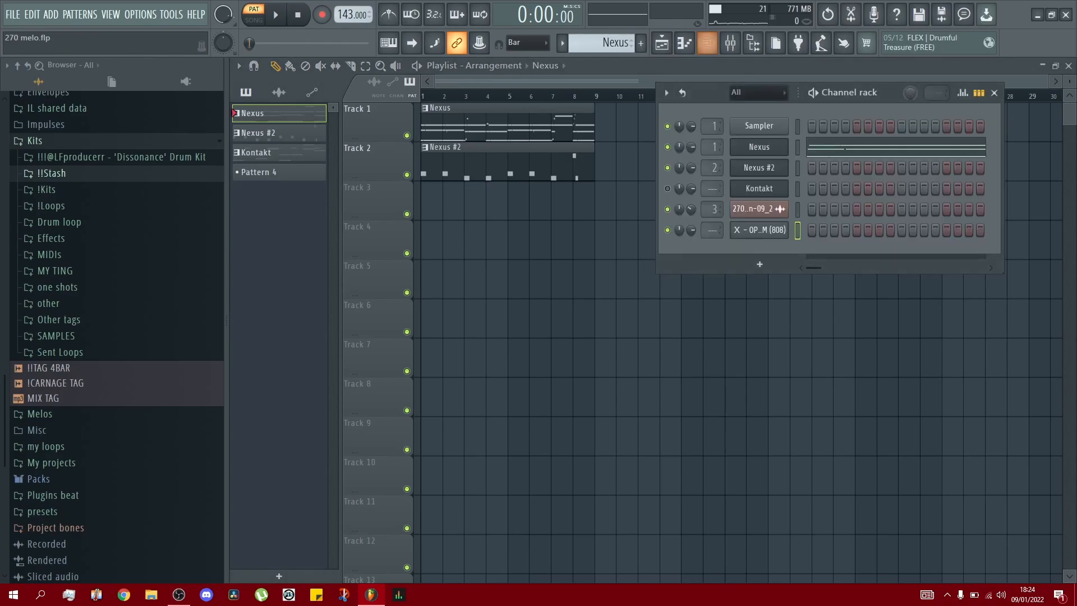
pyautogui.rightClick(785, 229)
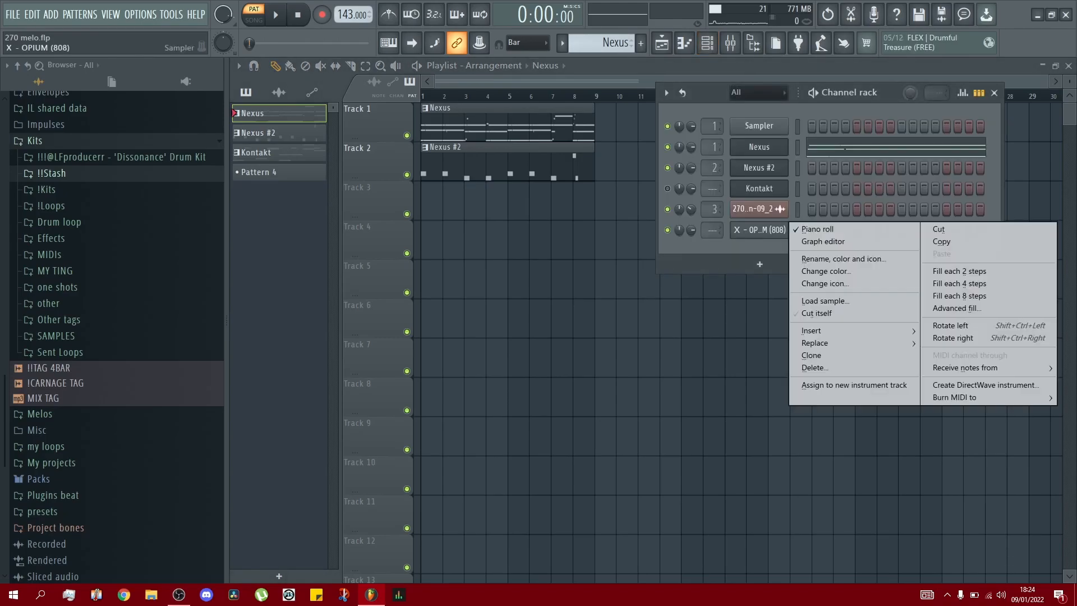
pyautogui.click(819, 229)
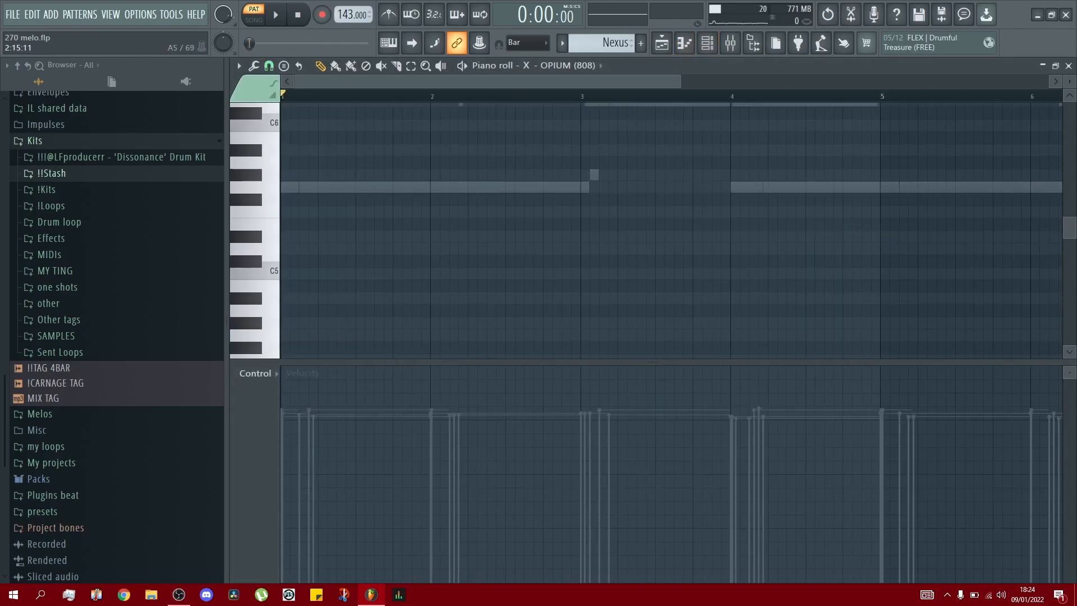
pyautogui.scroll(-3, 617, 175)
pyautogui.scroll(6, 561, 171)
pyautogui.scroll(-4, 518, 163)
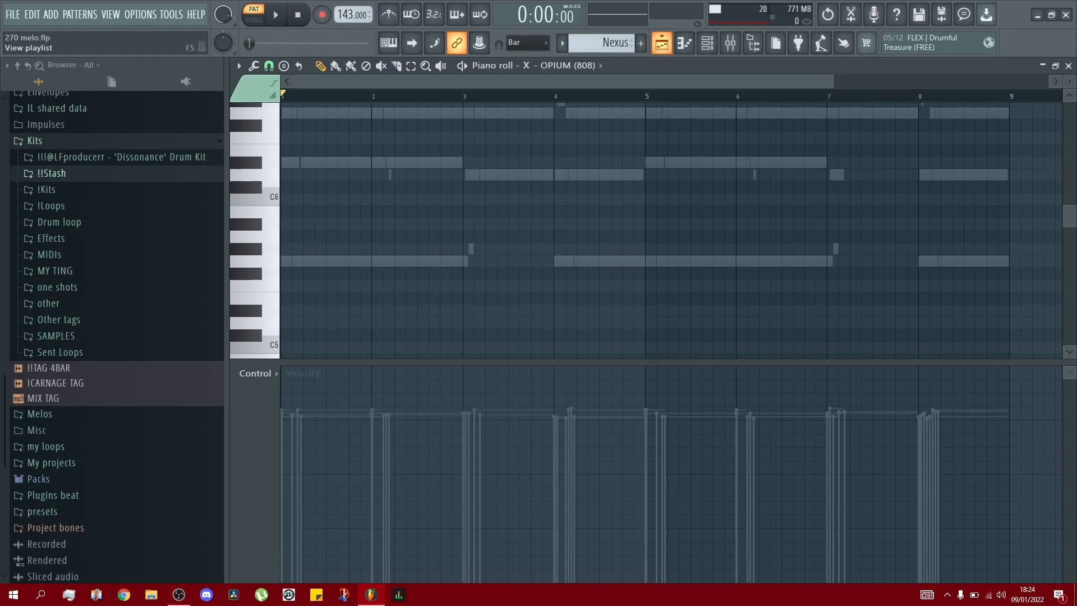
# Return to the playlist, show the mixer and unmute the Insert 2 track
pyautogui.click(662, 42)
pyautogui.moveTo(1047, 81); pyautogui.dragTo(993, 81)
pyautogui.click(730, 43)
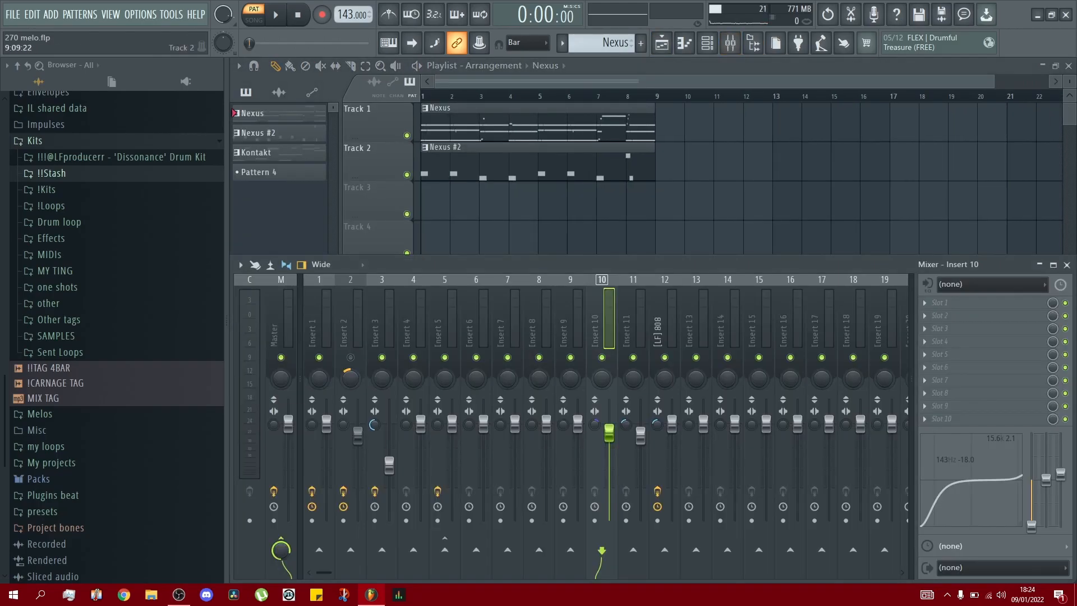
pyautogui.click(351, 357)
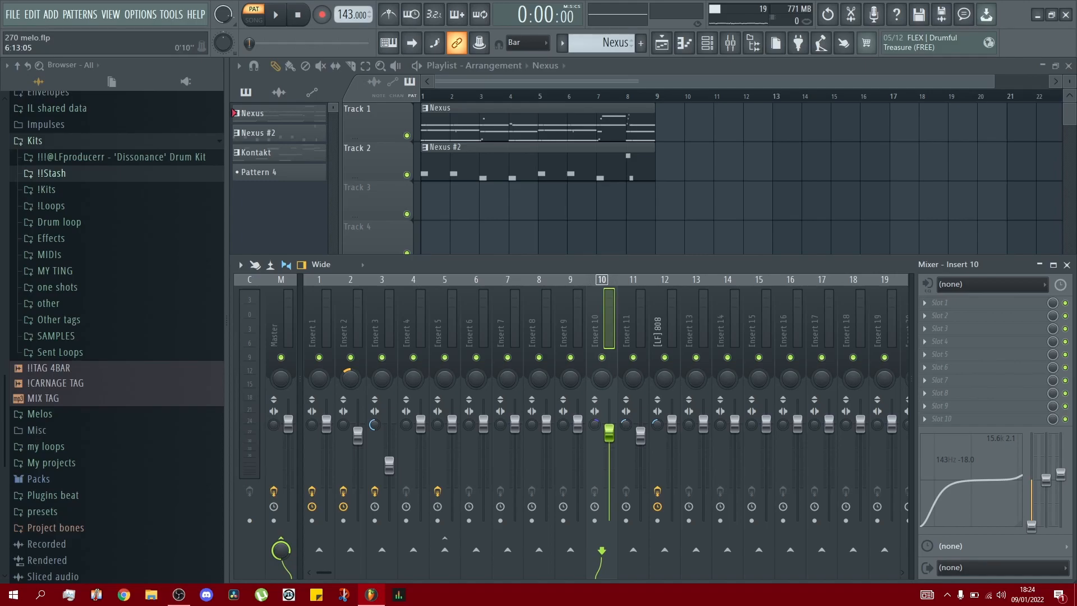
# Switch to song mode, hide the mixer and play the opening bars of the arrangement
pyautogui.press('l')
pyautogui.press('F9')
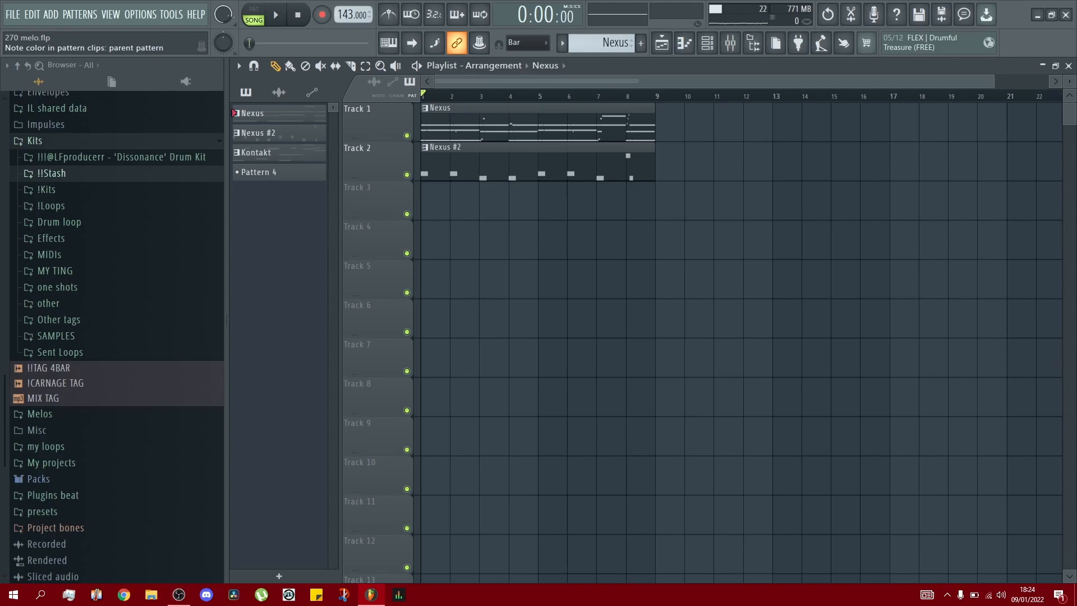
pyautogui.press('space')
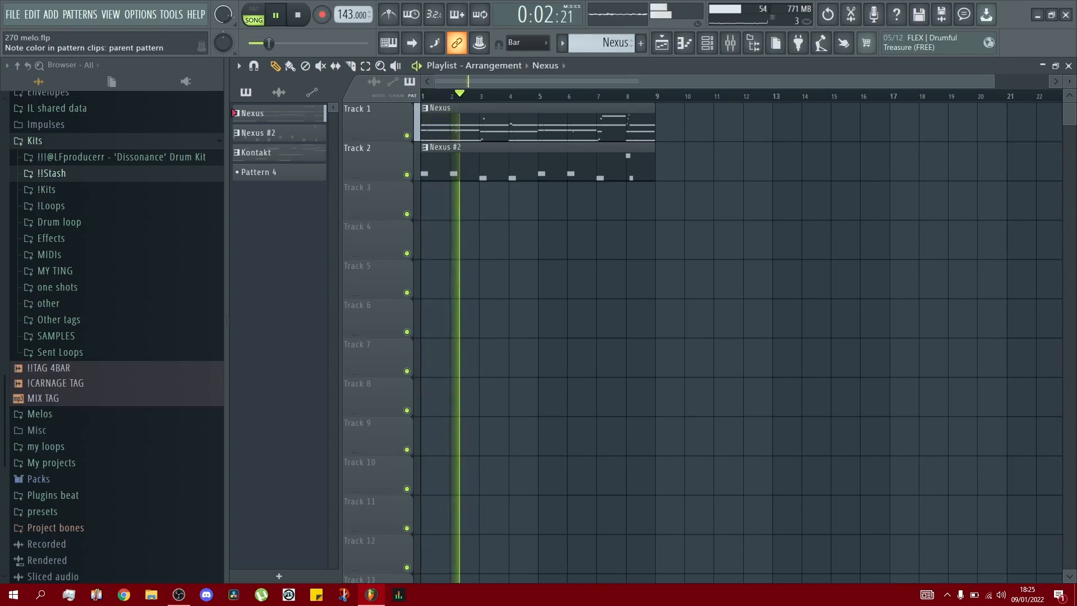
pyautogui.press('space')
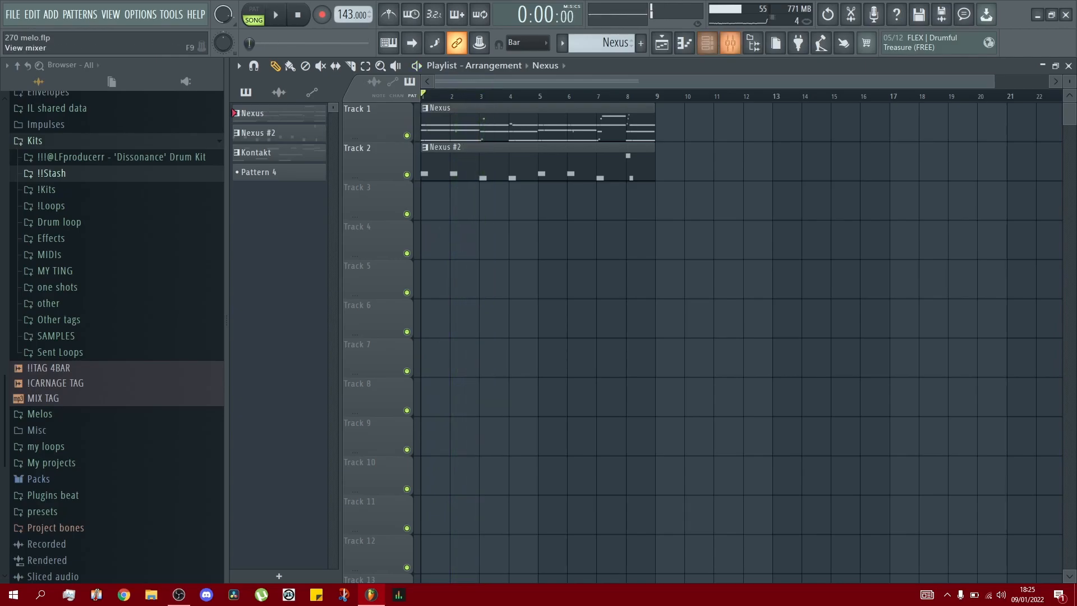
# Open the piano roll of the X - OPIUM (808) channel from the channel rack
pyautogui.click(707, 42)
pyautogui.rightClick(783, 229)
pyautogui.click(802, 234)
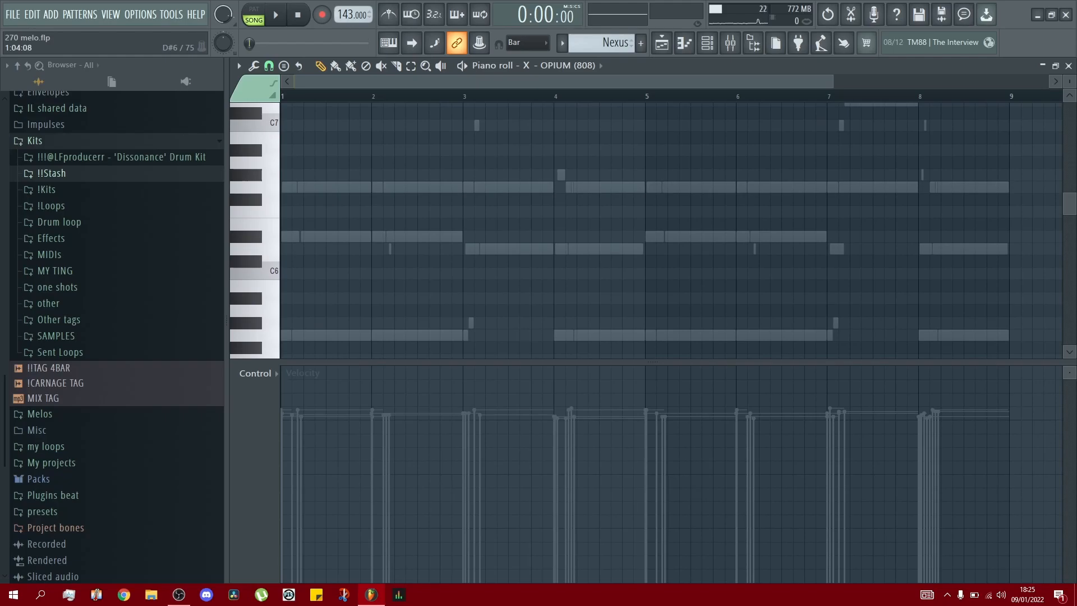
# Try 0:08:00 808 notes at the start of bar 1 on various pitches, including B5 and G6
pyautogui.scroll(-3, 645, 258)
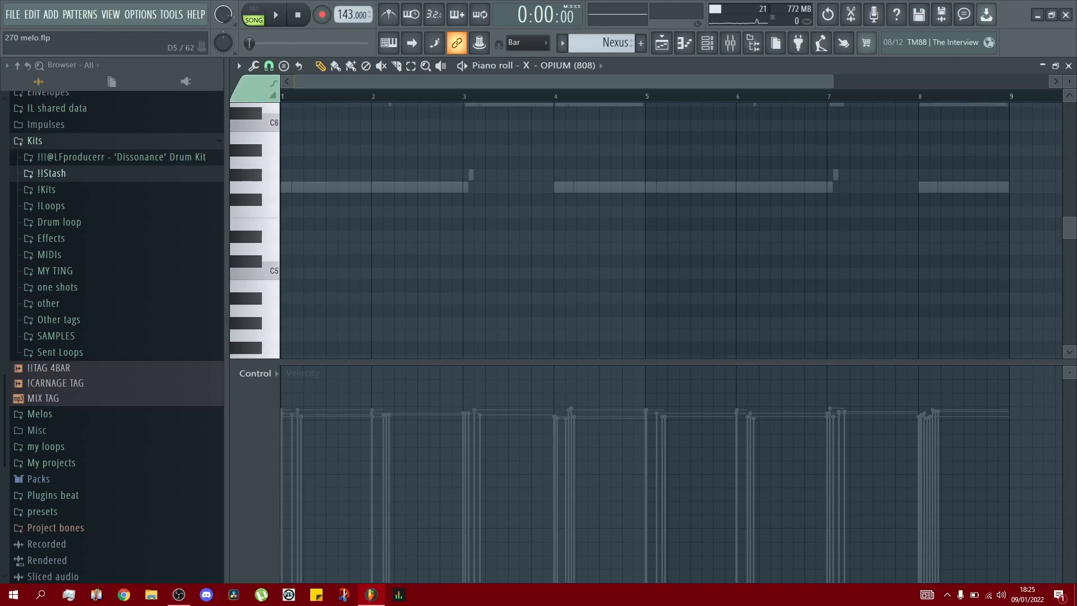
pyautogui.click(299, 273)
pyautogui.moveTo(299, 273); pyautogui.dragTo(292, 137)
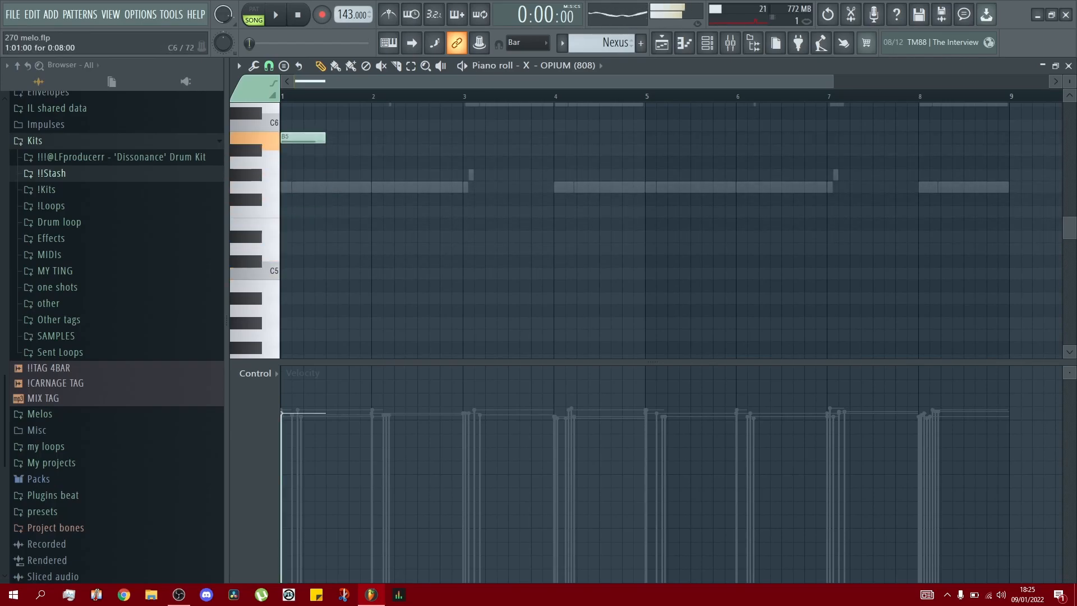
pyautogui.scroll(2, 286, 137)
pyautogui.moveTo(291, 209); pyautogui.dragTo(291, 261)
pyautogui.scroll(3, 292, 254)
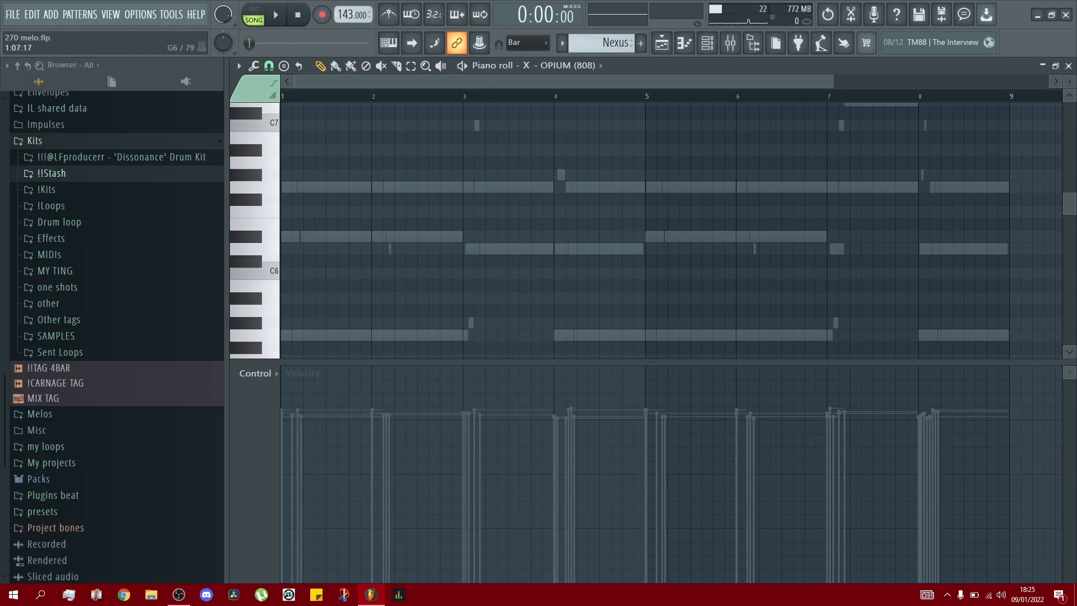
pyautogui.click(310, 188)
pyautogui.moveTo(310, 187)
pyautogui.mouseDown()
pyautogui.moveTo(310, 356)
pyautogui.moveTo(310, 180)
pyautogui.mouseUp()
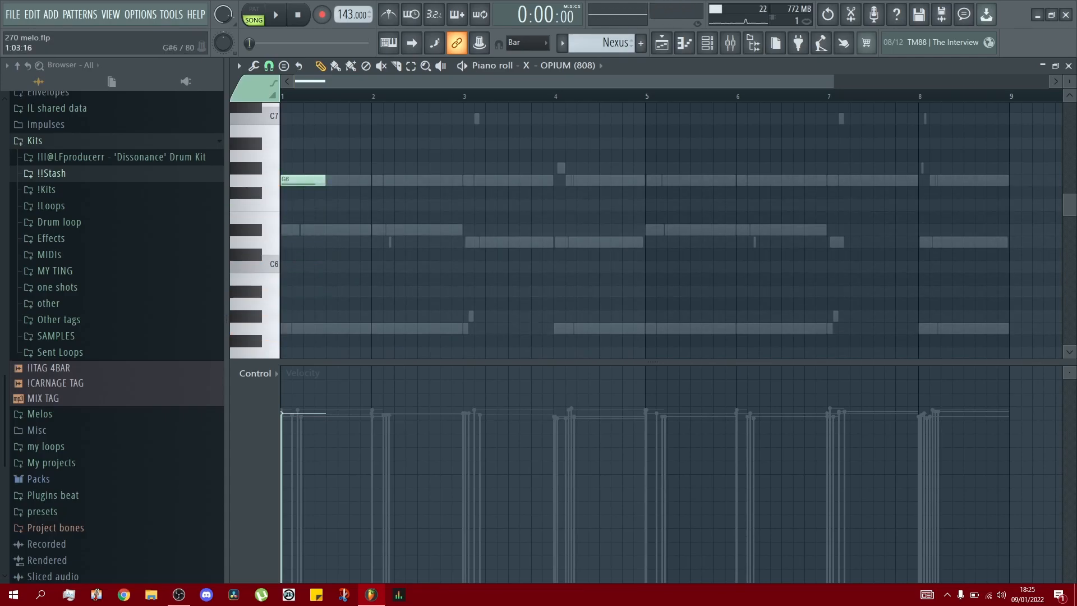
# Place a 0:08:00 G5 note at the start of bar 1, matching the melody's lowest ghost note
pyautogui.scroll(2, 645, 224)
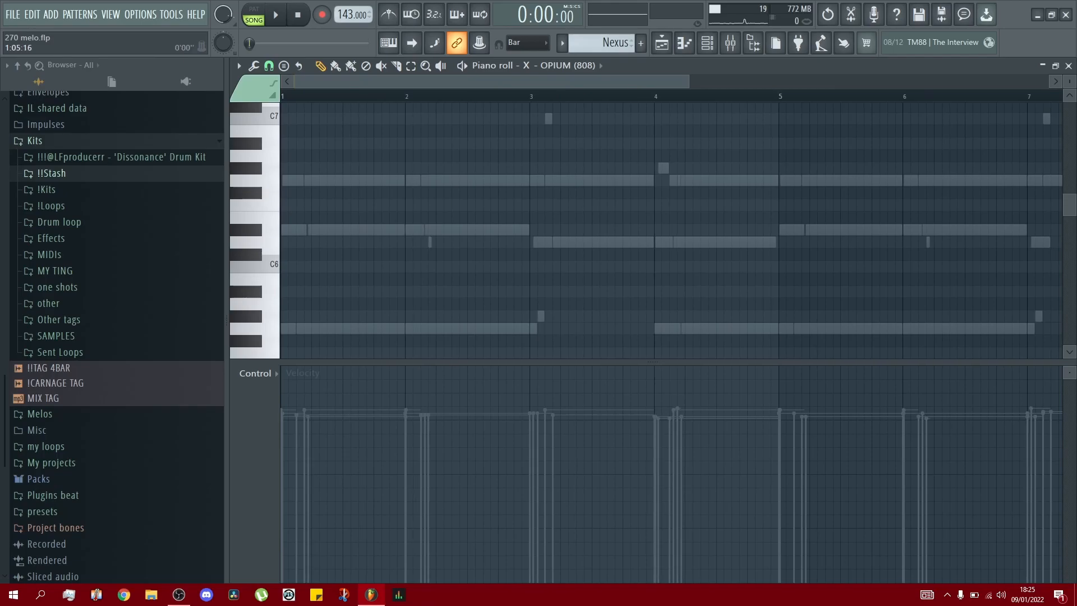
pyautogui.moveTo(323, 317); pyautogui.dragTo(323, 329)
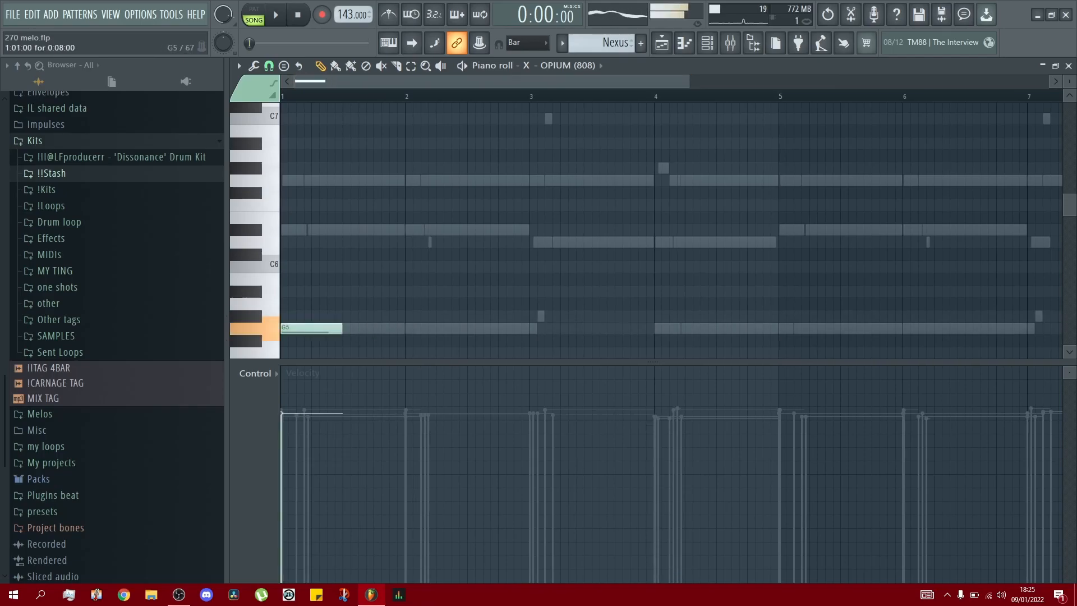
pyautogui.click(322, 329)
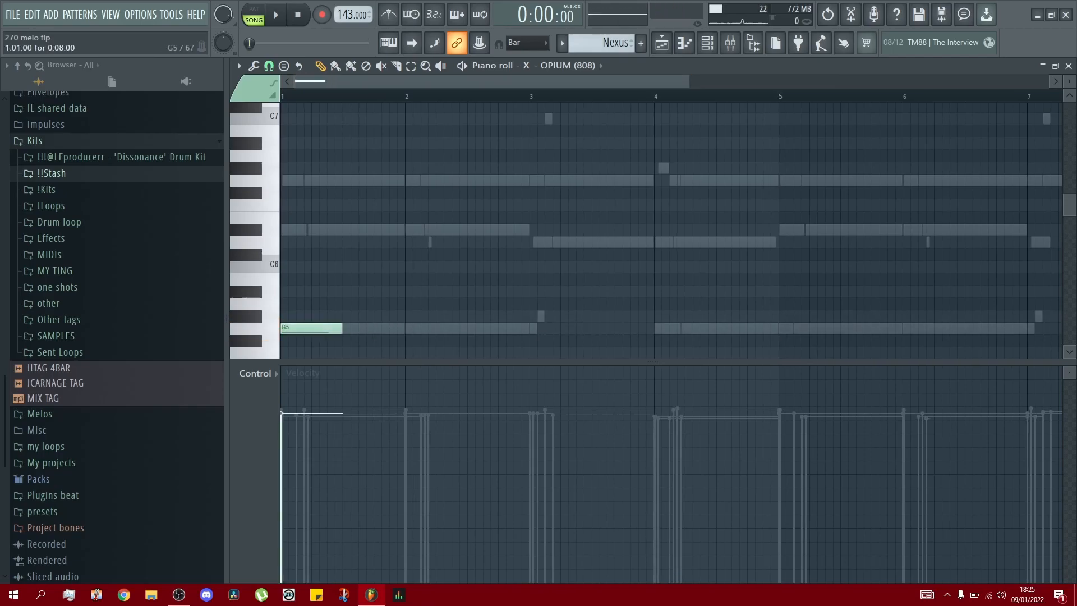
# Try repeating the G5 note at bars 2, 4 and 5, and delete the repeats
pyautogui.scroll(-2, 415, 328)
pyautogui.click(415, 291)
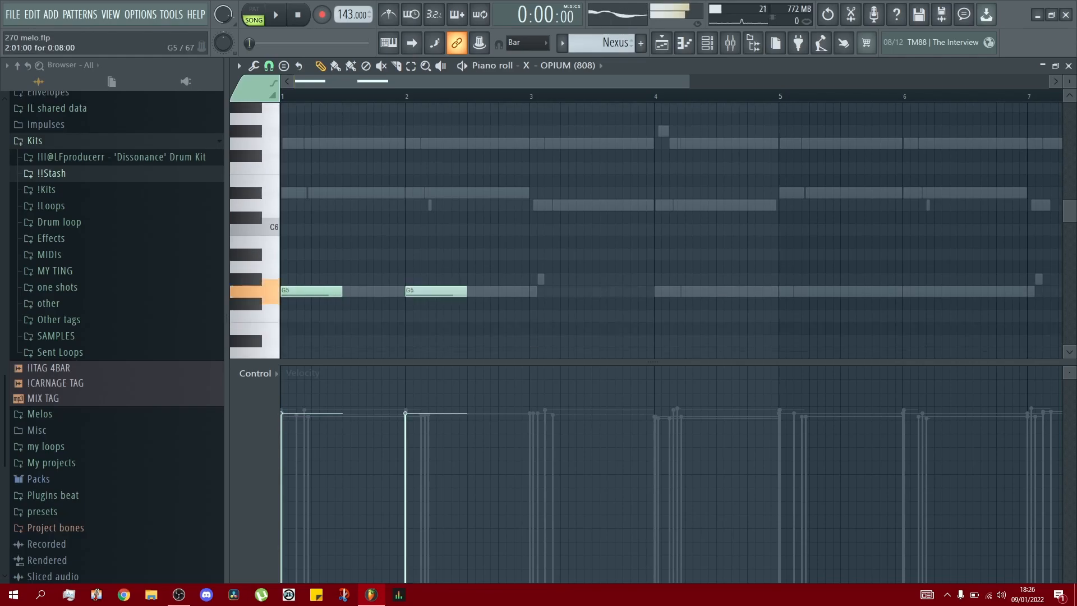
pyautogui.click(684, 291)
pyautogui.click(810, 291)
pyautogui.rightClick(810, 292)
pyautogui.rightClick(685, 291)
pyautogui.rightClick(436, 291)
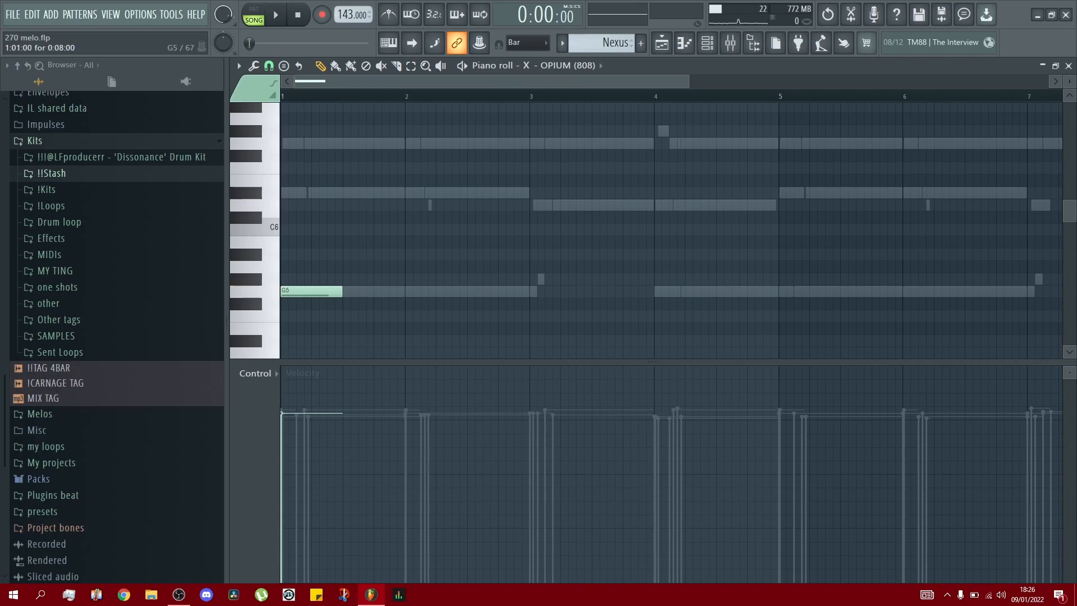
# Raise the bar 1 note an octave to G6, lower it to D#6 and play it with the melody
pyautogui.hotkey('ctrl', 'Up')
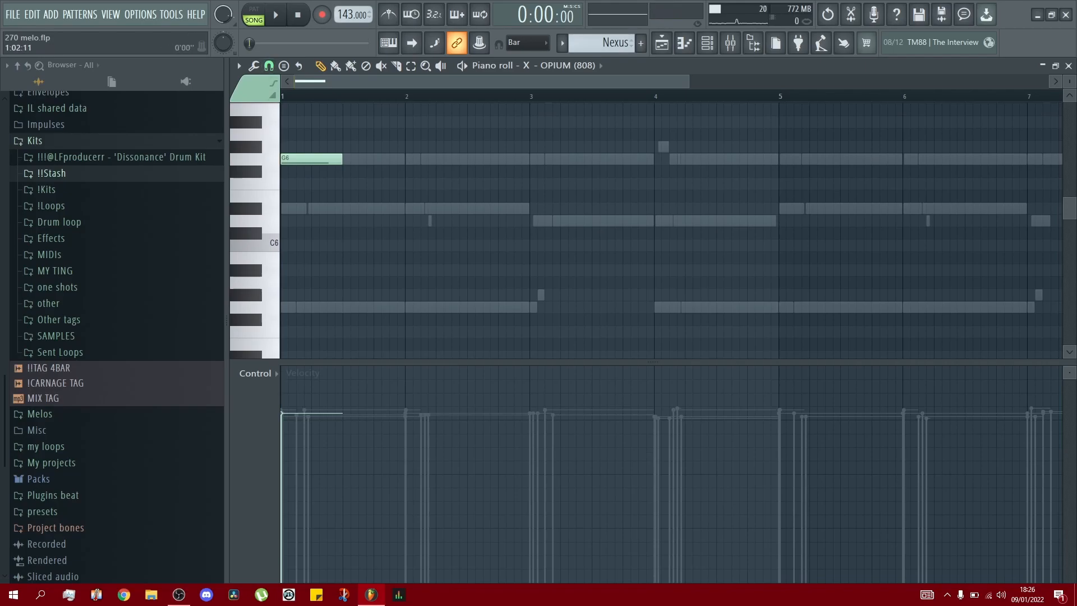
pyautogui.press('space')
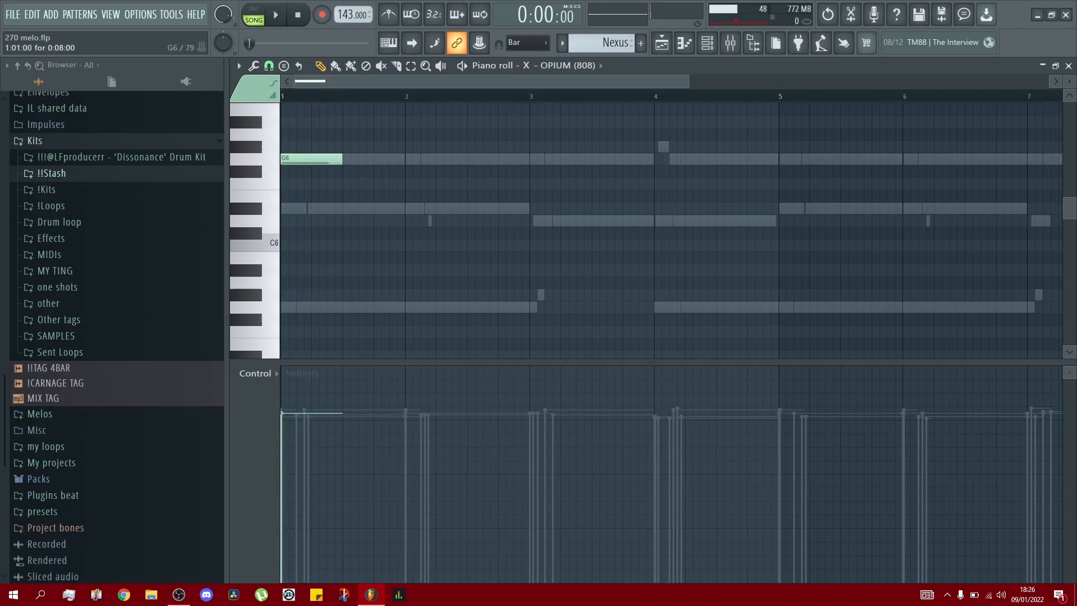
pyautogui.press('Down')
pyautogui.press('Down')
pyautogui.press('Down')
pyautogui.press('Down')
pyautogui.press('space')
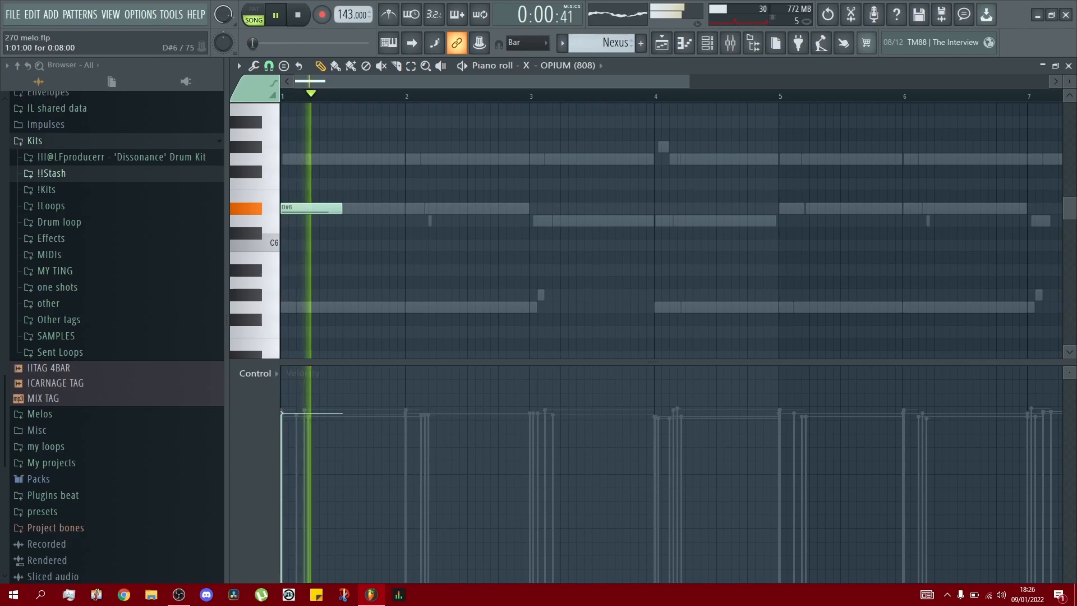
# Try the bar 1 note at G5 and play it with the melody
pyautogui.press('space')
pyautogui.press('Down')
pyautogui.press('Down')
pyautogui.press('Down')
pyautogui.press('Down')
pyautogui.press('Down')
pyautogui.press('Down')
pyautogui.press('Down')
pyautogui.press('Down')
pyautogui.press('space')
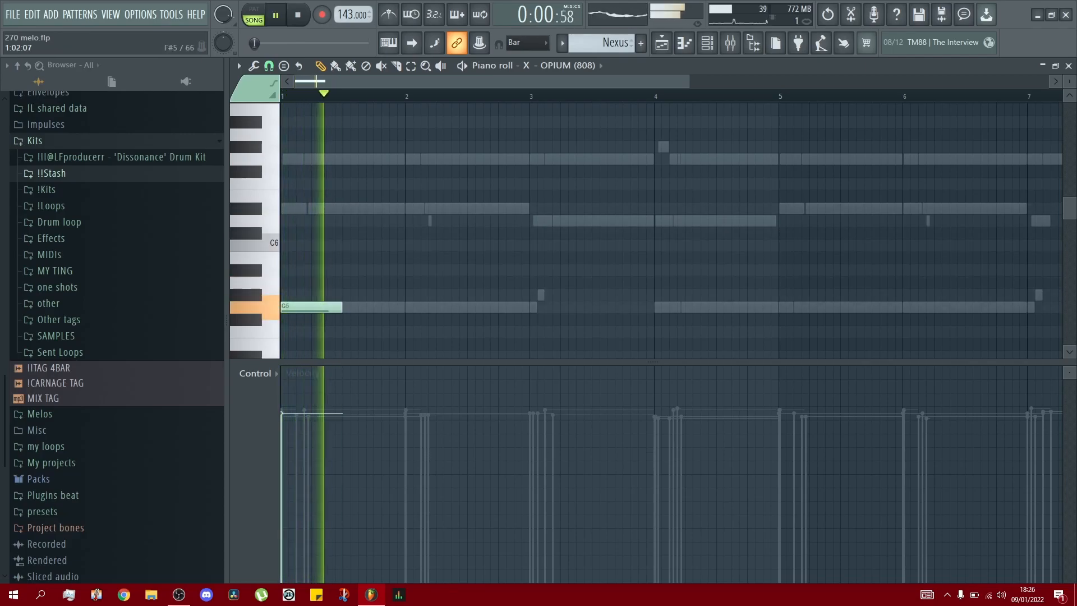
pyautogui.press('space')
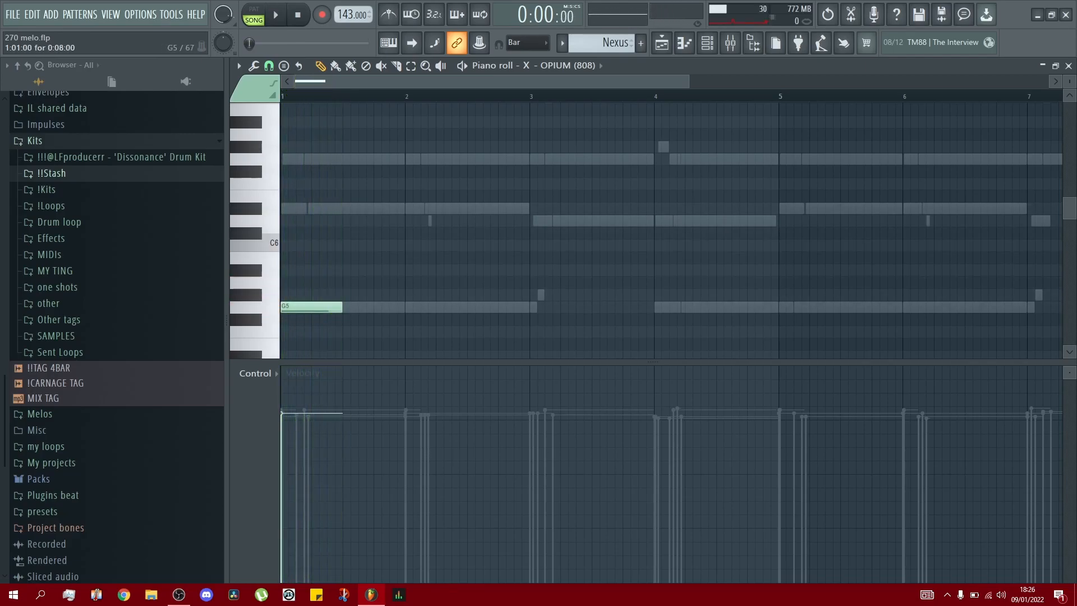
# Lower the bar 1 note to D#5 and play it with the melody
pyautogui.scroll(-1, 359, 289)
pyautogui.press('Down')
pyautogui.press('Down')
pyautogui.press('Down')
pyautogui.press('Down')
pyautogui.press('space')
pyautogui.press('space')
# Extend the bar 1 note to 1:00:00 and compare it with higher pitches, ending on D#5
pyautogui.press('Up')
pyautogui.press('Up')
pyautogui.press('Up')
pyautogui.press('Up')
pyautogui.press('Up')
pyautogui.press('Up')
pyautogui.press('Up')
pyautogui.press('Up')
pyautogui.press('Up')
pyautogui.press('Up')
pyautogui.press('Up')
pyautogui.press('Down')
pyautogui.press('Down')
pyautogui.press('Down')
pyautogui.press('Down')
pyautogui.press('Down')
pyautogui.press('Down')
pyautogui.press('Down')
pyautogui.press('Down')
pyautogui.press('Down')
pyautogui.press('Down')
pyautogui.press('Down')
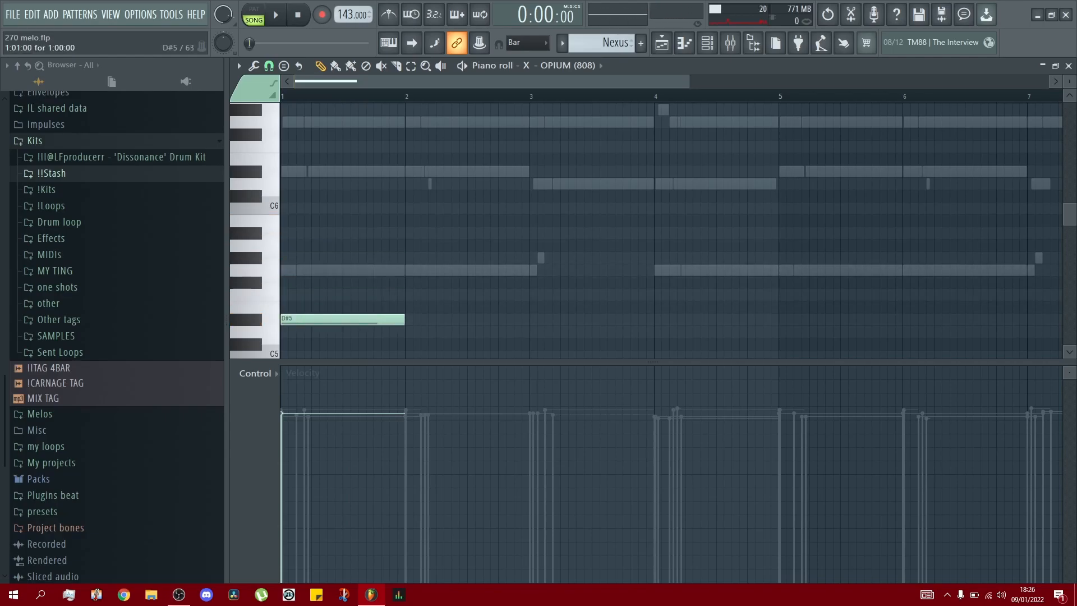
# Raise the bar 1 note by twelve semitones to D#6
pyautogui.press('Up')
pyautogui.press('Up')
pyautogui.press('Up')
pyautogui.press('Up')
pyautogui.press('Up')
pyautogui.press('Up')
pyautogui.press('Up')
pyautogui.press('Up')
pyautogui.press('Up')
pyautogui.press('Up')
pyautogui.press('Up')
pyautogui.press('Up')
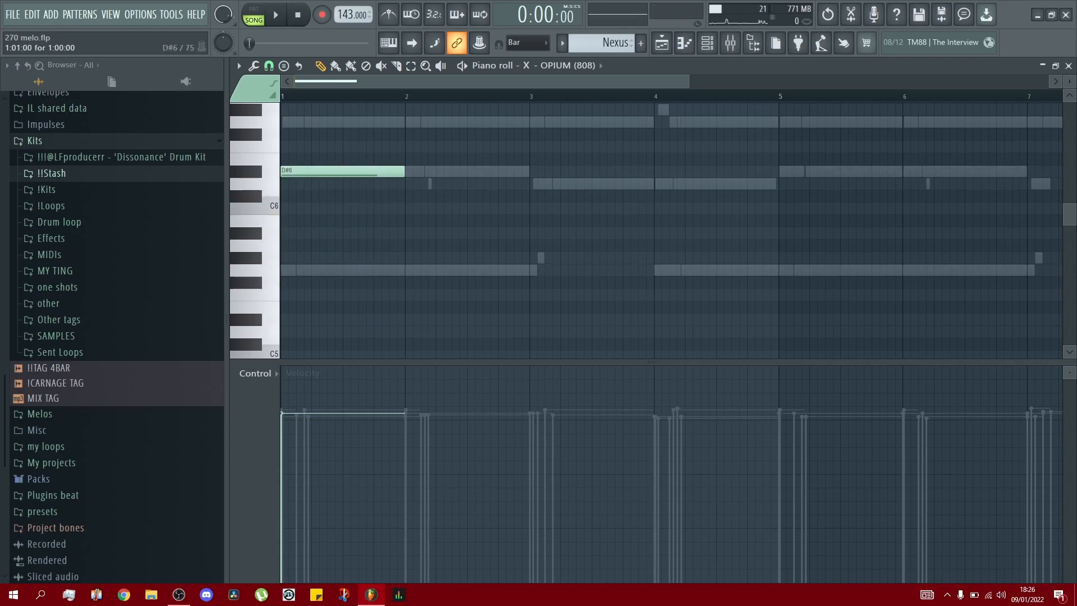
# Try the bar 1 note on other pitches from G6 down to G5, and undo the move
pyautogui.press('Up')
pyautogui.press('Up')
pyautogui.press('Up')
pyautogui.press('Up')
pyautogui.press('Down')
pyautogui.press('Down')
pyautogui.press('Down')
pyautogui.moveTo(303, 160); pyautogui.dragTo(303, 270)
pyautogui.scroll(2, 303, 270)
pyautogui.hotkey('ctrl', 'z')
pyautogui.scroll(-1, 303, 270)
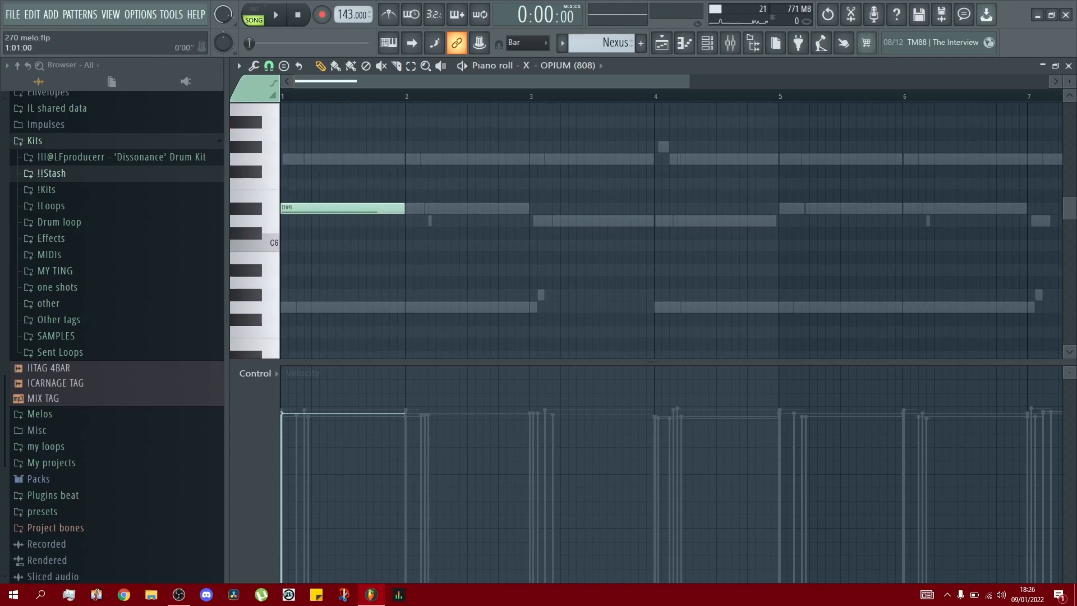
# Play the D#6 note with the melody, and add a 1:00:00 note at bar 2 raised to G6
pyautogui.press('space')
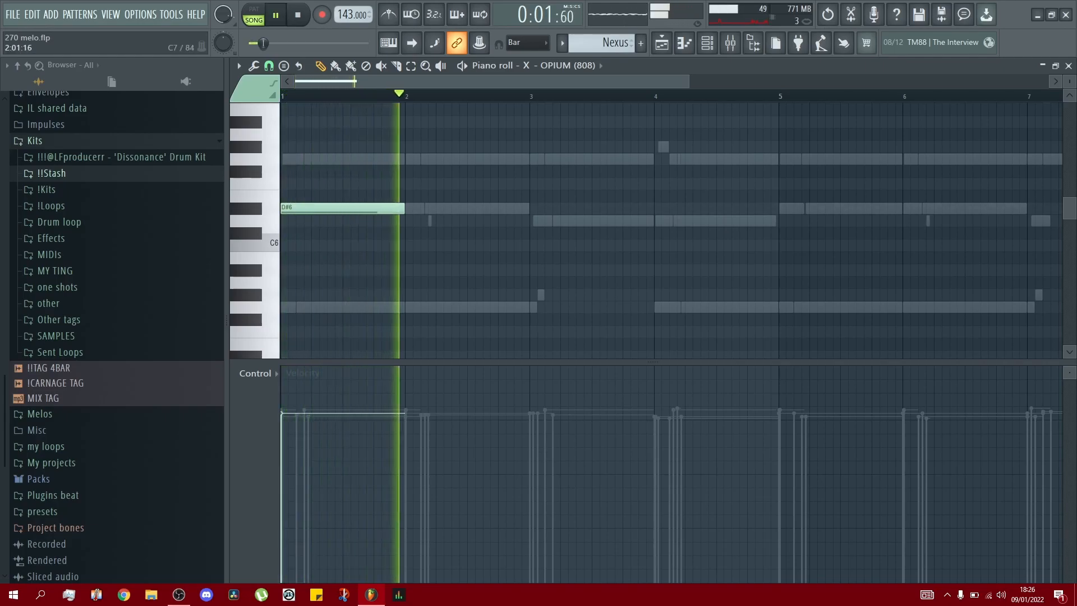
pyautogui.press('space')
pyautogui.click(416, 208)
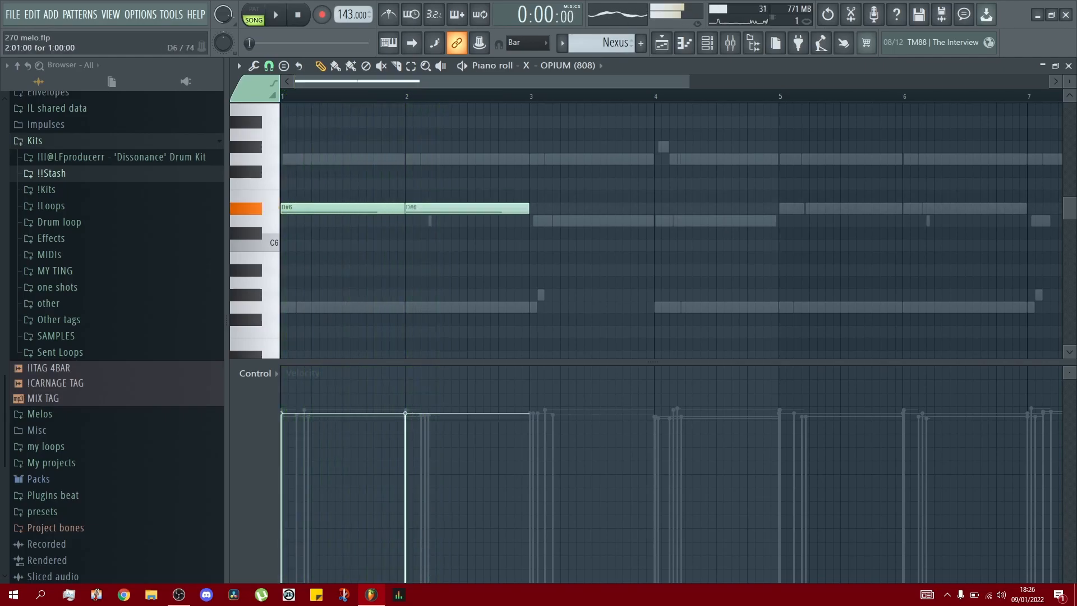
pyautogui.moveTo(416, 209); pyautogui.dragTo(417, 159)
# Shorten the G6 note so it fills only the second half of bar 2
pyautogui.scroll(1, 417, 160)
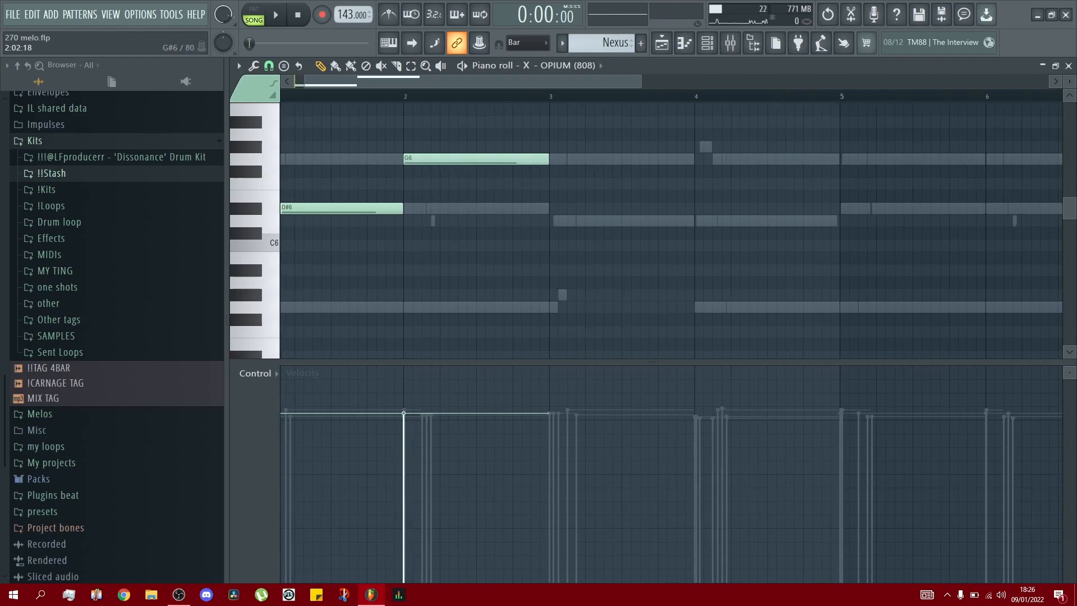
pyautogui.hscroll(-1, 421, 160)
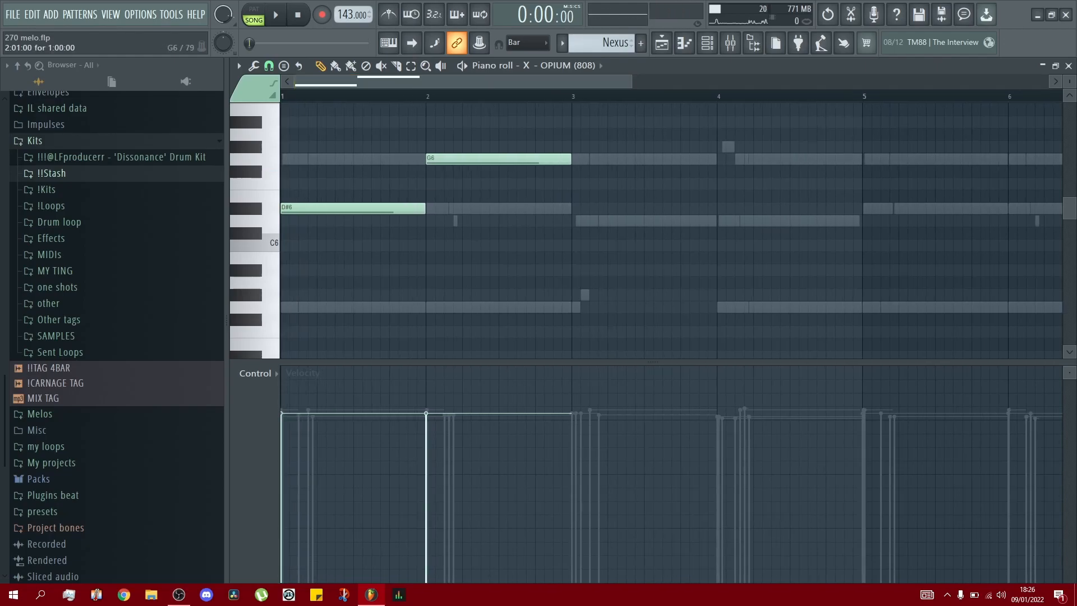
pyautogui.moveTo(465, 159); pyautogui.dragTo(539, 159)
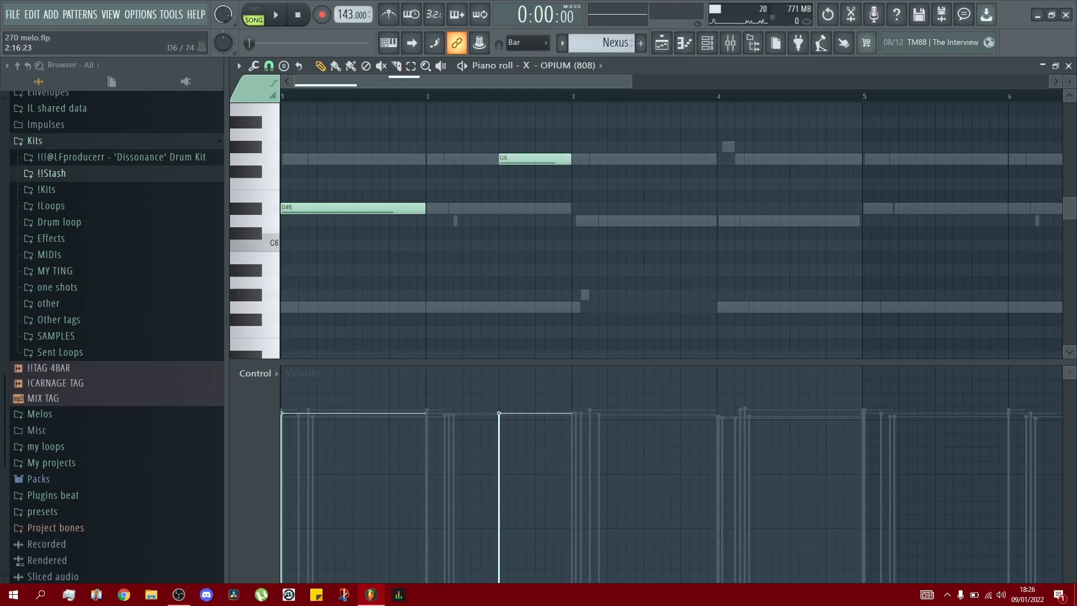
# Add a 0:08:00 D6 note at bar 3, start playback and lower the bar 2 note to D#6
pyautogui.click(573, 221)
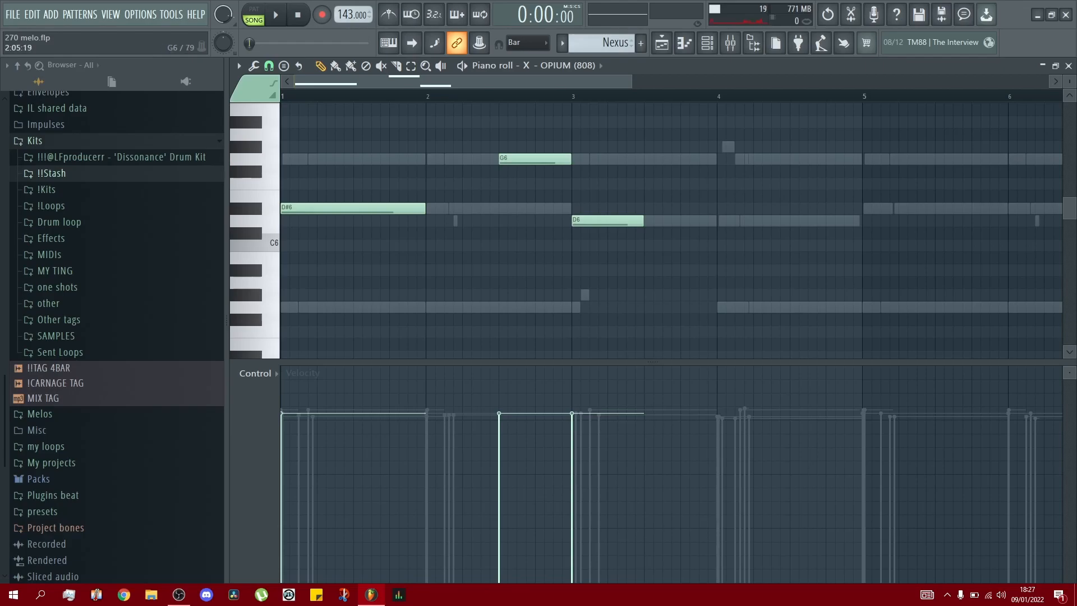
pyautogui.press('space')
pyautogui.moveTo(527, 159); pyautogui.dragTo(528, 209)
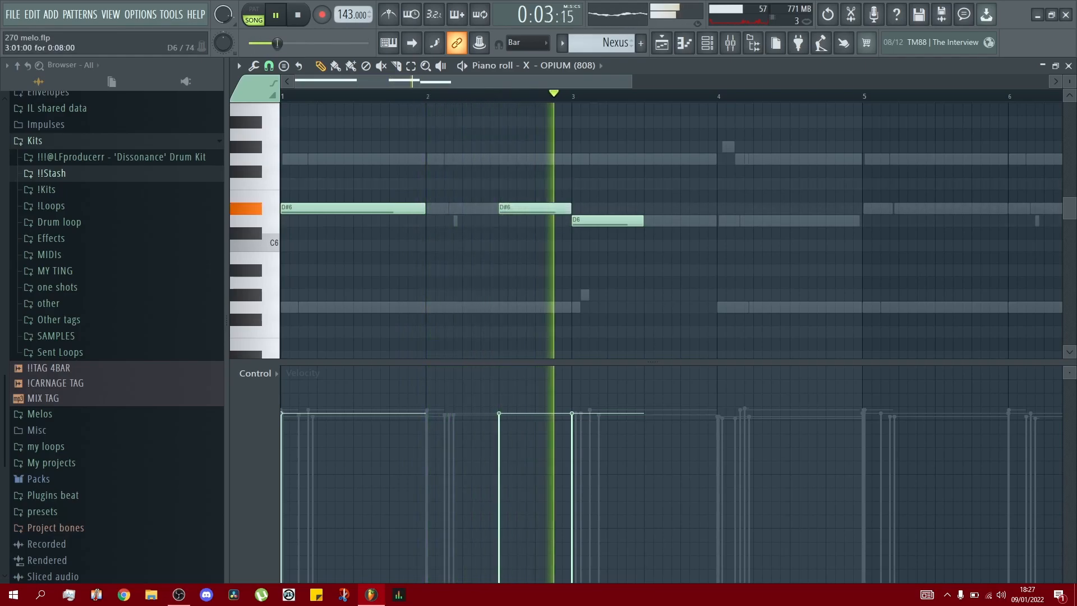
# Stop playback and delete the D6 note at bar 3
pyautogui.press('space')
pyautogui.moveTo(608, 220)
pyautogui.mouseDown()
pyautogui.moveTo(617, 221)
pyautogui.moveTo(588, 221)
pyautogui.mouseUp()
pyautogui.rightClick(588, 220)
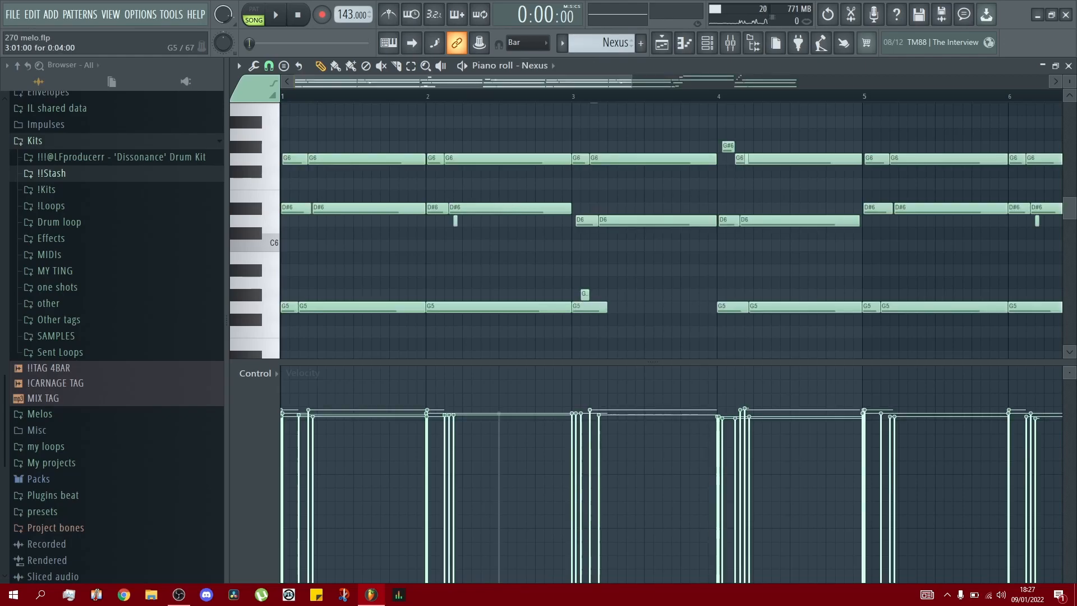
# Extend the Nexus melody's G5 note in bar 3 to the end of the bar, and reopen the OPIUM (808) piano roll
pyautogui.moveTo(606, 307); pyautogui.dragTo(716, 307)
pyautogui.click(707, 42)
pyautogui.rightClick(792, 218)
pyautogui.click(816, 229)
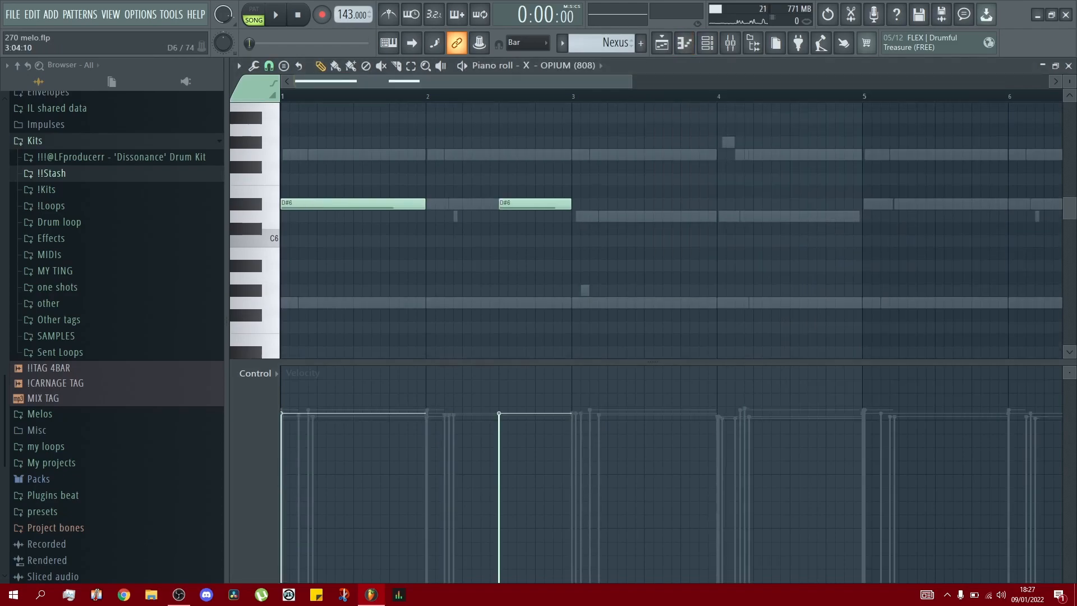
# Try 808 notes on G6, D6 and G5 at the start of bar 3, deleting each one
pyautogui.scroll(3, 645, 230)
pyautogui.click(578, 196)
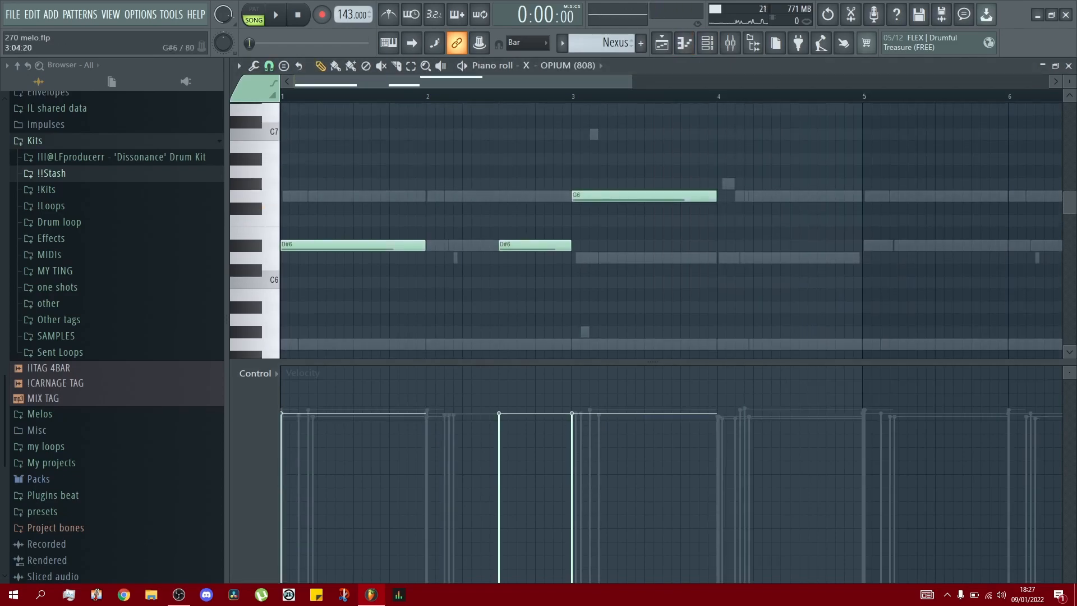
pyautogui.rightClick(601, 196)
pyautogui.scroll(-1, 595, 196)
pyautogui.moveTo(568, 160); pyautogui.dragTo(576, 159)
pyautogui.rightClick(577, 159)
pyautogui.click(577, 221)
pyautogui.rightClick(578, 221)
pyautogui.moveTo(578, 295); pyautogui.dragTo(578, 307)
pyautogui.rightClick(578, 307)
pyautogui.click(583, 220)
pyautogui.rightClick(584, 221)
pyautogui.click(578, 159)
pyautogui.rightClick(577, 160)
pyautogui.click(578, 220)
pyautogui.rightClick(580, 221)
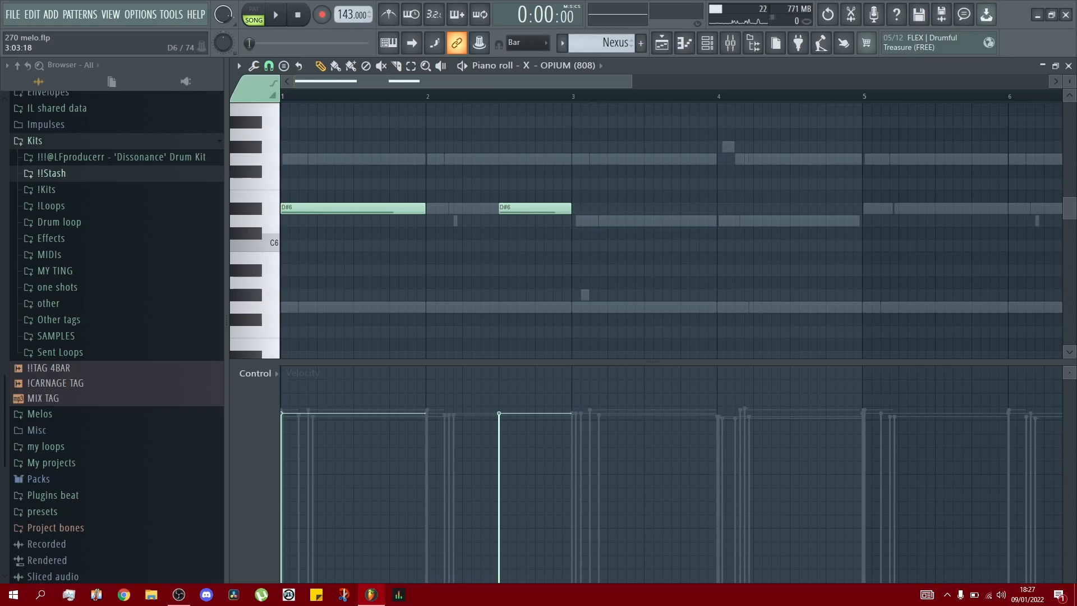
pyautogui.moveTo(583, 221)
pyautogui.mouseDown()
pyautogui.moveTo(578, 308)
pyautogui.moveTo(578, 220)
pyautogui.mouseUp()
pyautogui.rightClick(578, 221)
# Add a 1:00:00 D6 note at bar 3 and play the 808 pattern with the melody
pyautogui.click(578, 221)
pyautogui.press('space')
pyautogui.press('space')
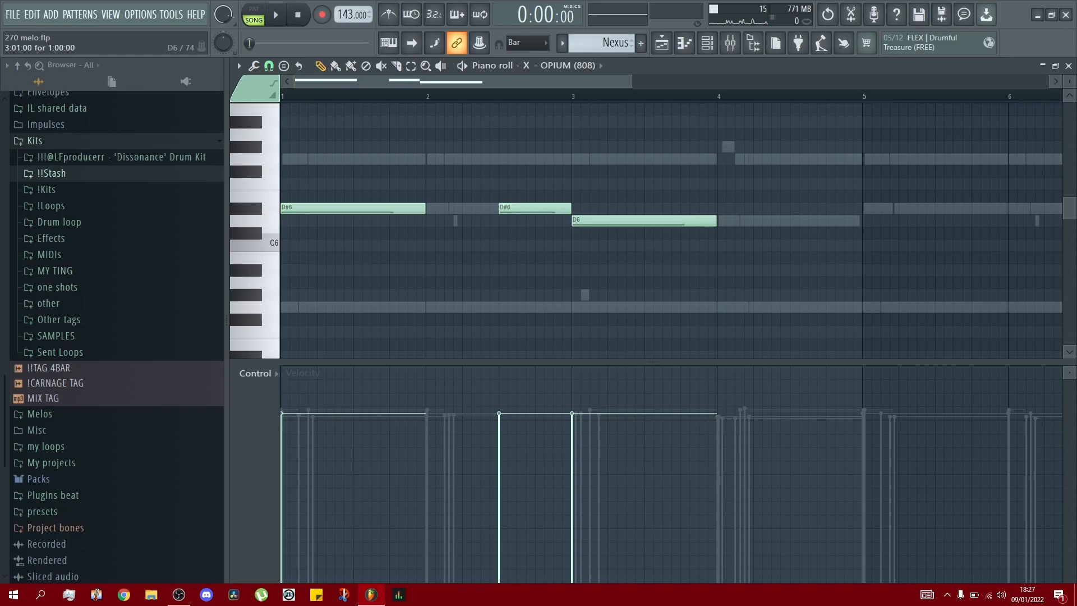
pyautogui.press('space')
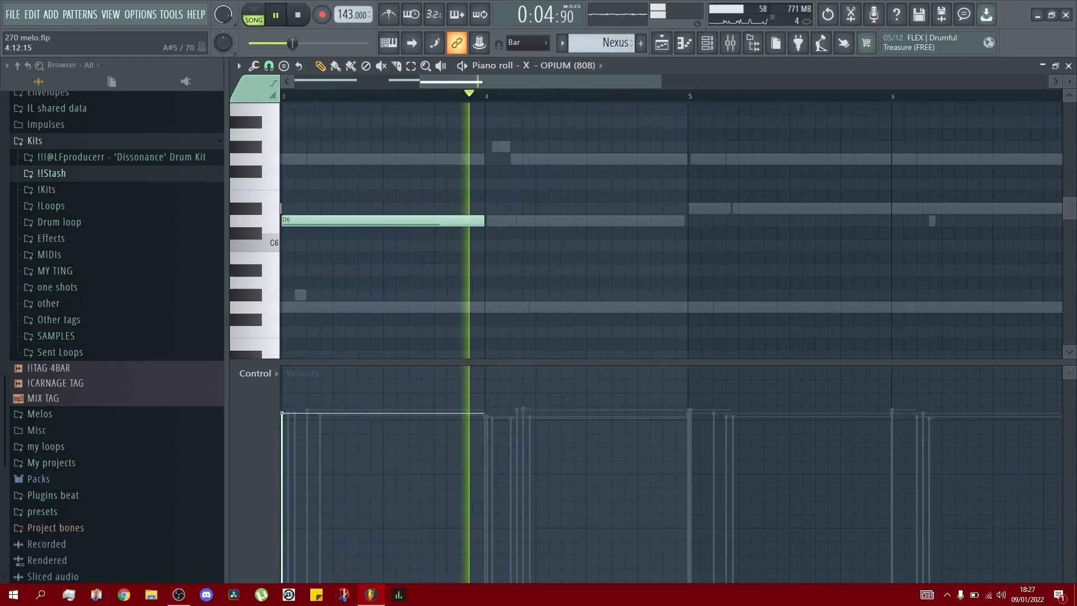
pyautogui.press('space')
# Add a 0:08:00 G6 note in the second half of bar 4, and transpose the whole 808 pattern down an octave
pyautogui.moveTo(787, 307); pyautogui.dragTo(646, 159)
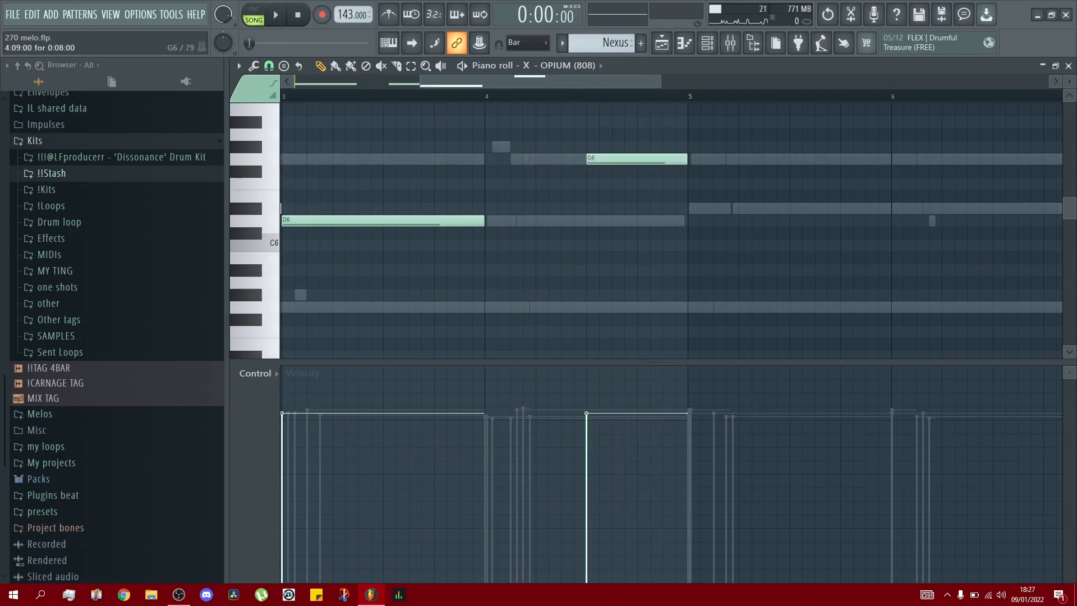
pyautogui.scroll(-3, 622, 182)
pyautogui.hotkey('ctrl', 'Down')
pyautogui.scroll(4, 645, 224)
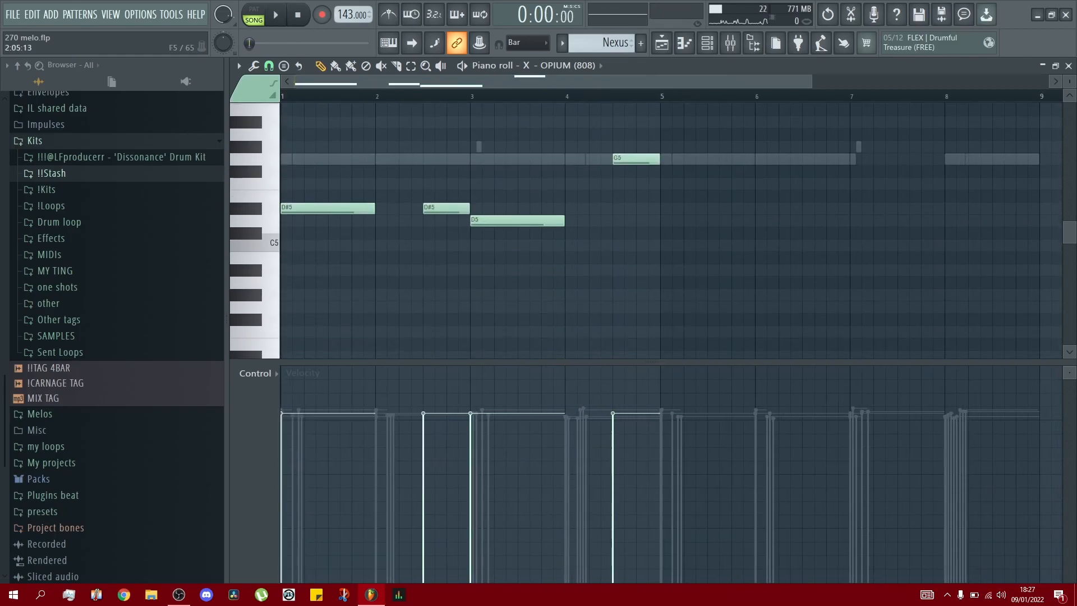
pyautogui.press('space')
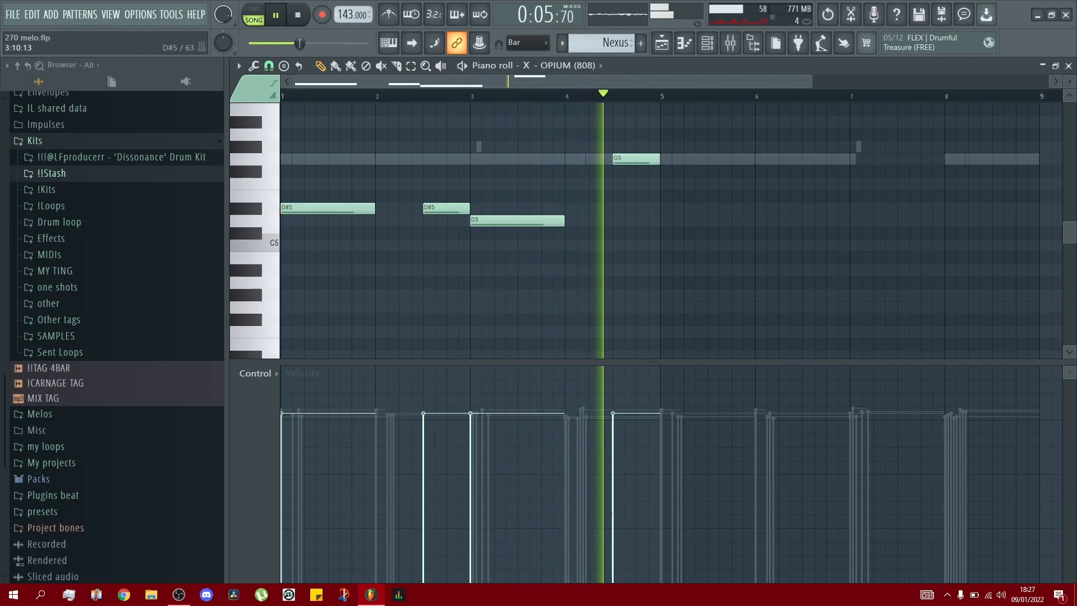
pyautogui.press('space')
# Raise the bar 3 note to G5 and align it to 3:01:00 while the pattern plays
pyautogui.scroll(3, 612, 221)
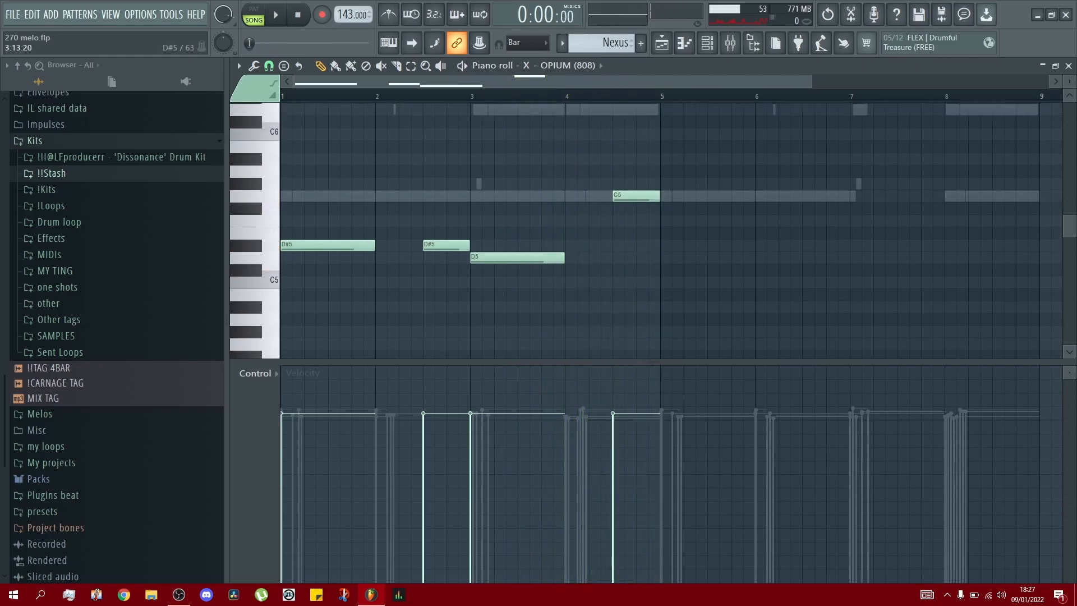
pyautogui.moveTo(474, 295); pyautogui.dragTo(556, 150)
pyautogui.moveTo(488, 149); pyautogui.dragTo(483, 306)
pyautogui.scroll(-1, 482, 306)
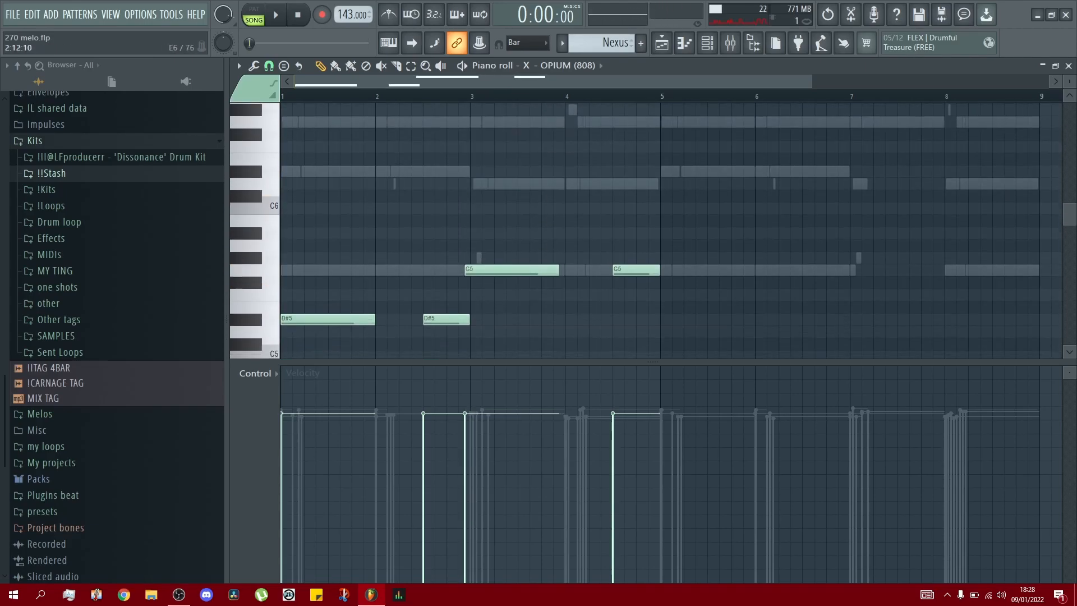
pyautogui.press('space')
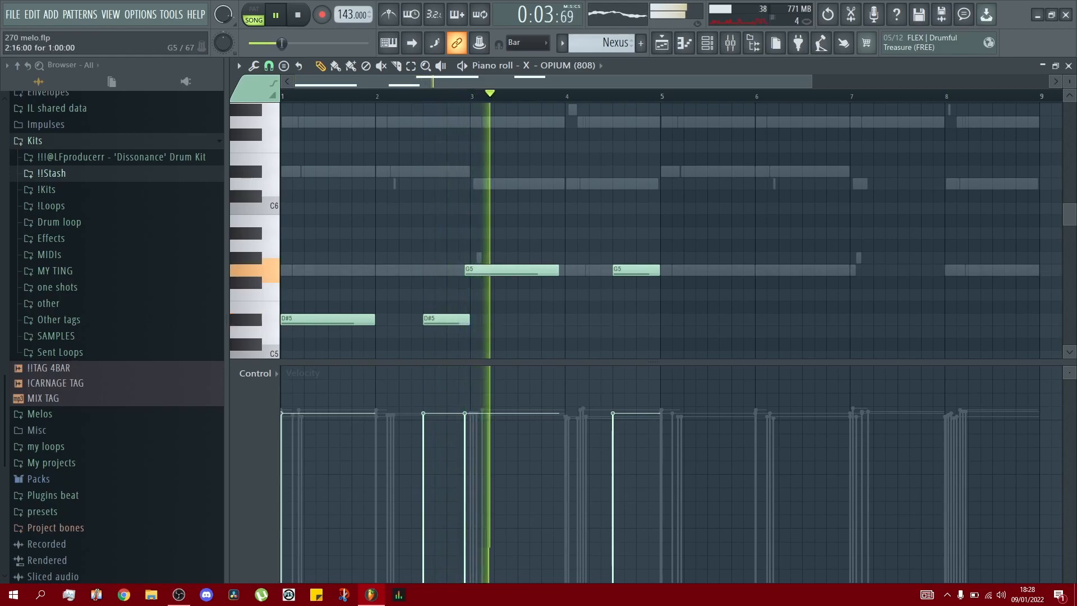
pyautogui.moveTo(488, 269); pyautogui.dragTo(494, 270)
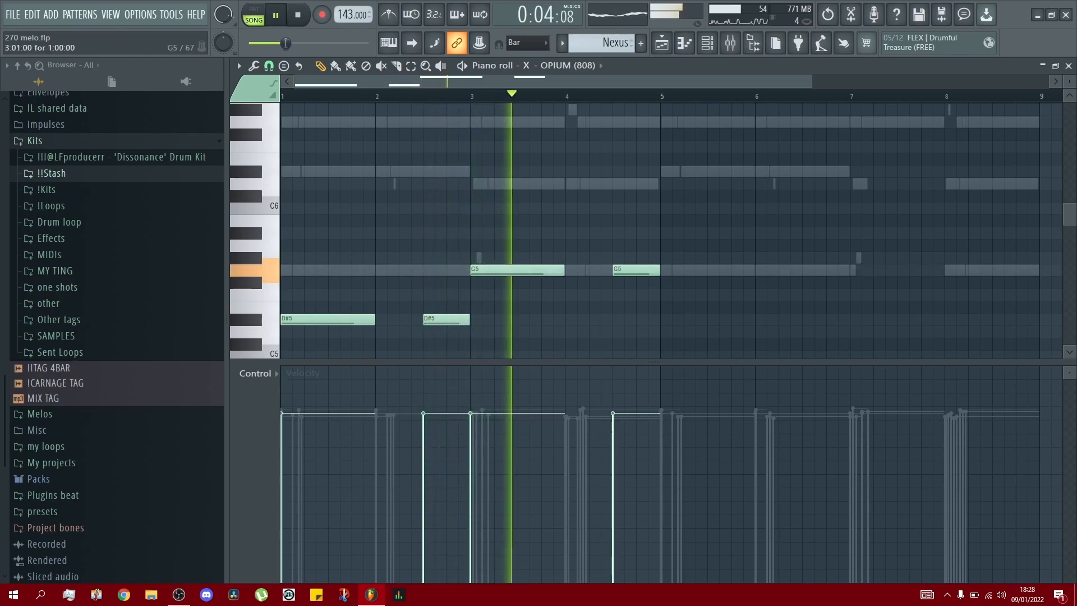
# Add a 1:00:00 D#5 note at bar 5, a 0:08:00 G5 in the second half of bar 6, and a 0:08:00 D6 at bar 7
pyautogui.press('pageup')
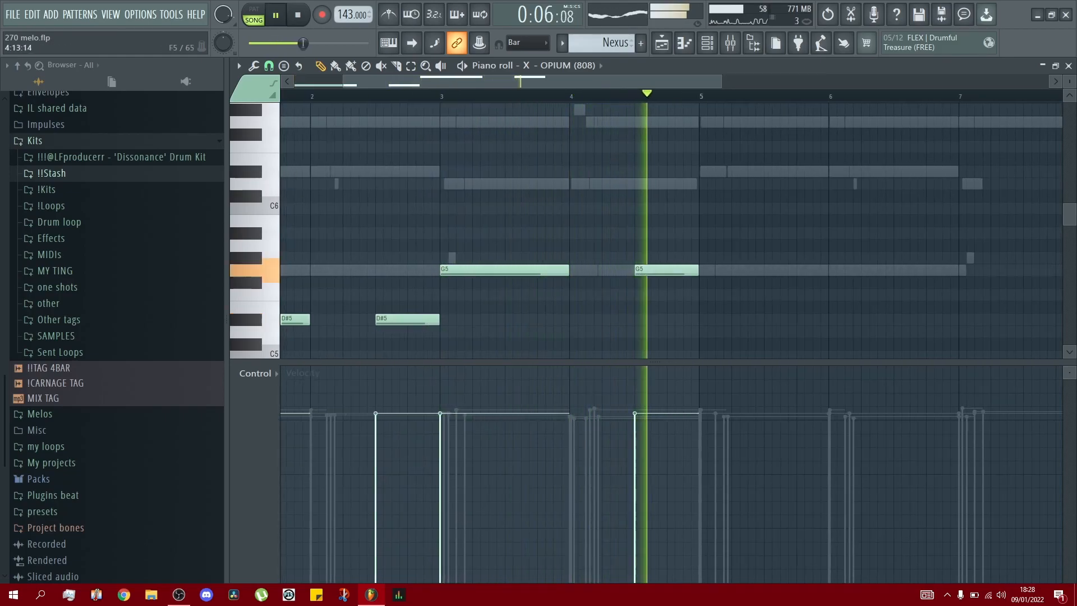
pyautogui.press('space')
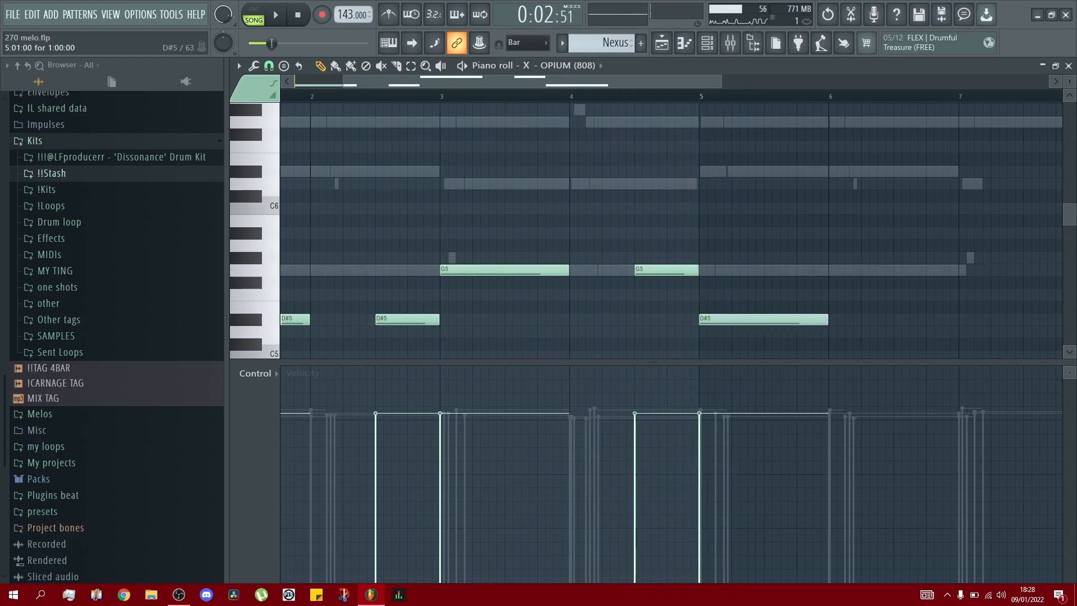
pyautogui.press('pagedown')
pyautogui.rightClick(598, 271)
pyautogui.rightClick(599, 270)
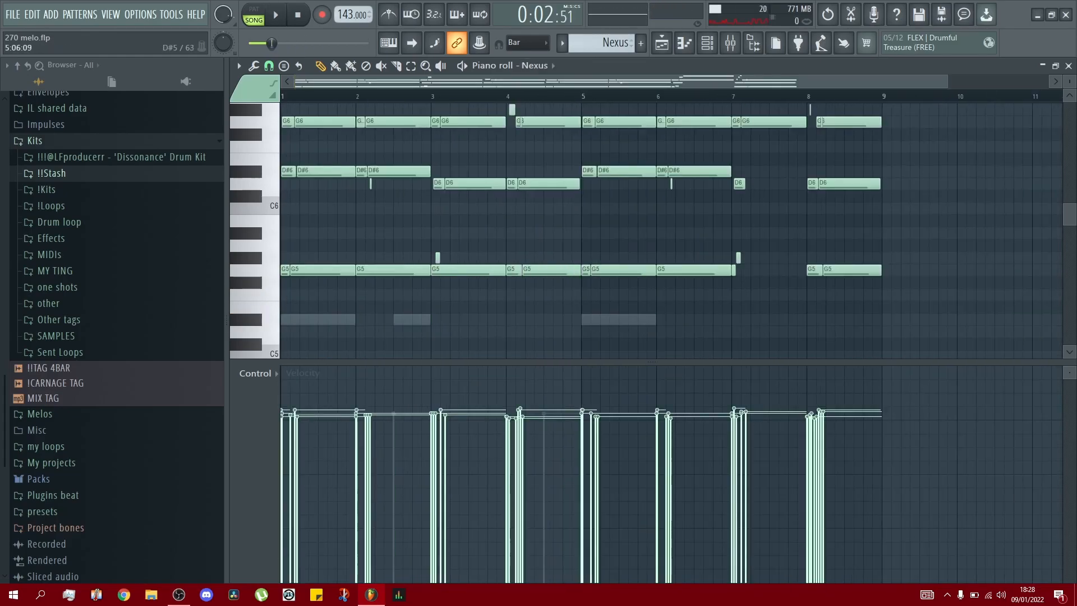
pyautogui.doubleClick(611, 319)
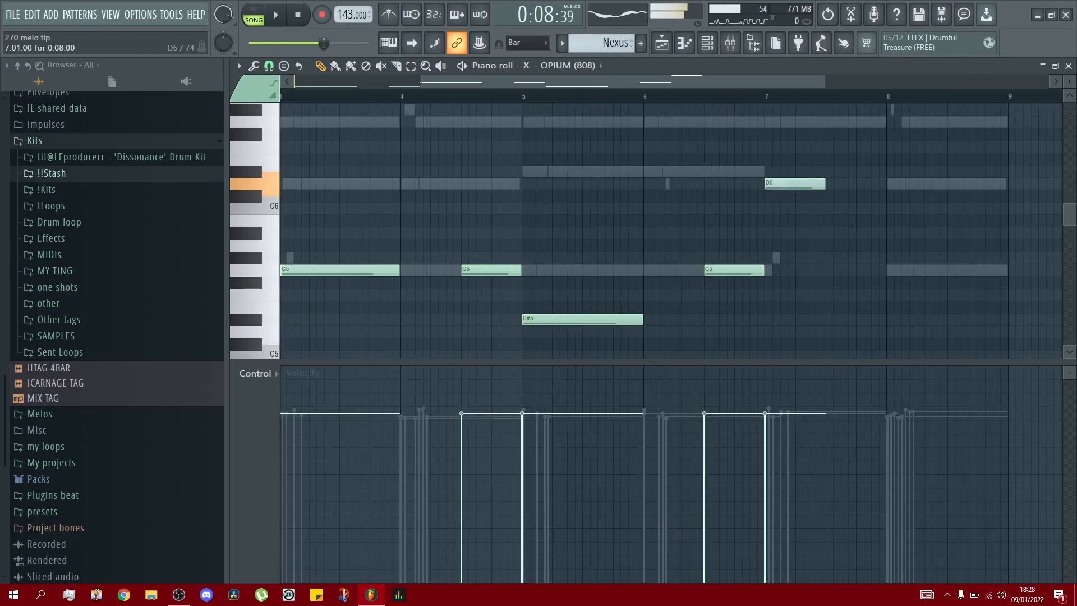
# Lengthen the bar 7 note to 1:00:00 and lower it an octave to D5
pyautogui.press('space')
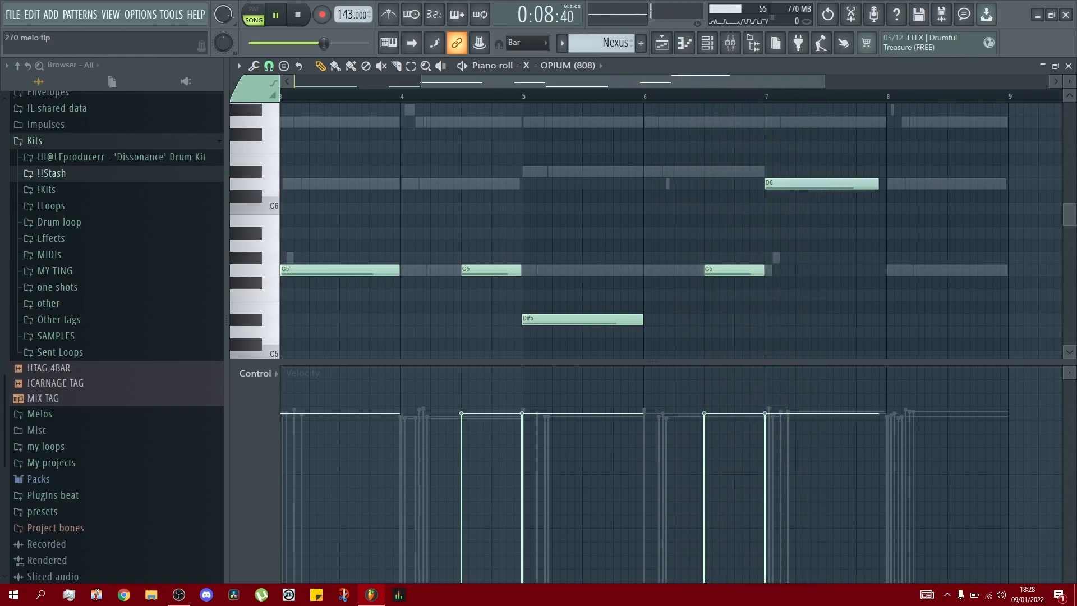
pyautogui.moveTo(878, 184); pyautogui.dragTo(820, 282)
pyautogui.hotkey('ctrl', 'Down')
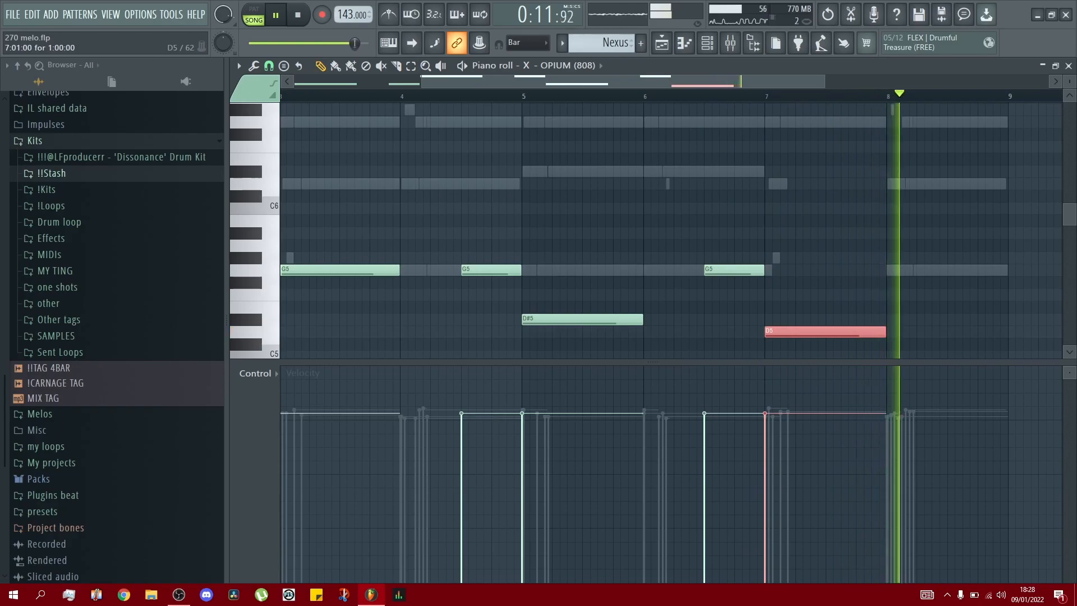
pyautogui.press('space')
# Add a 1:00:00 G5 note at bar 8 and listen to the end of the pattern
pyautogui.scroll(5, 645, 225)
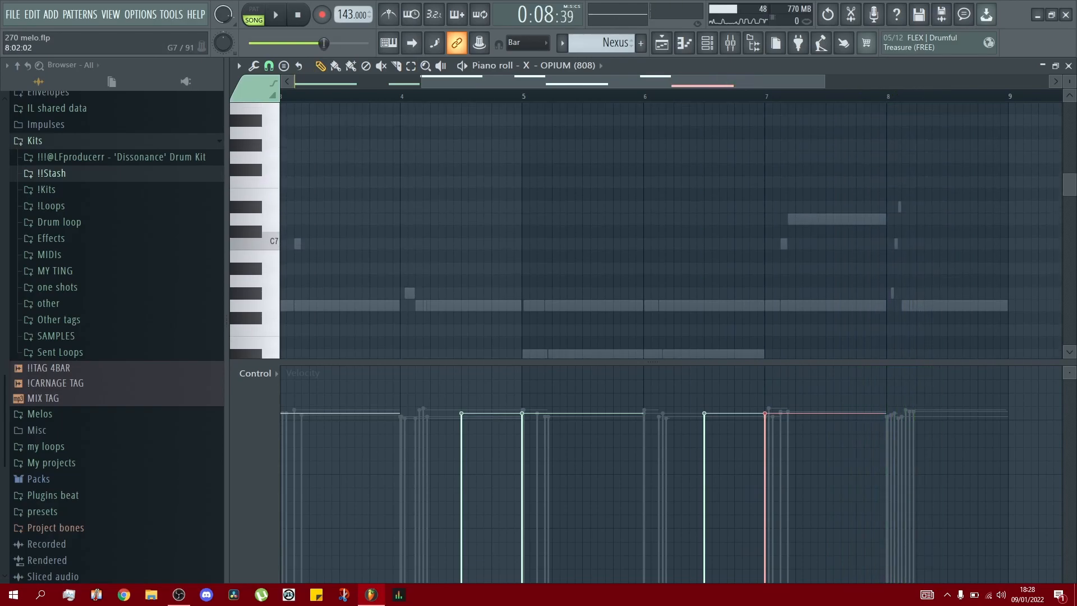
pyautogui.press('space')
pyautogui.scroll(-5, 645, 224)
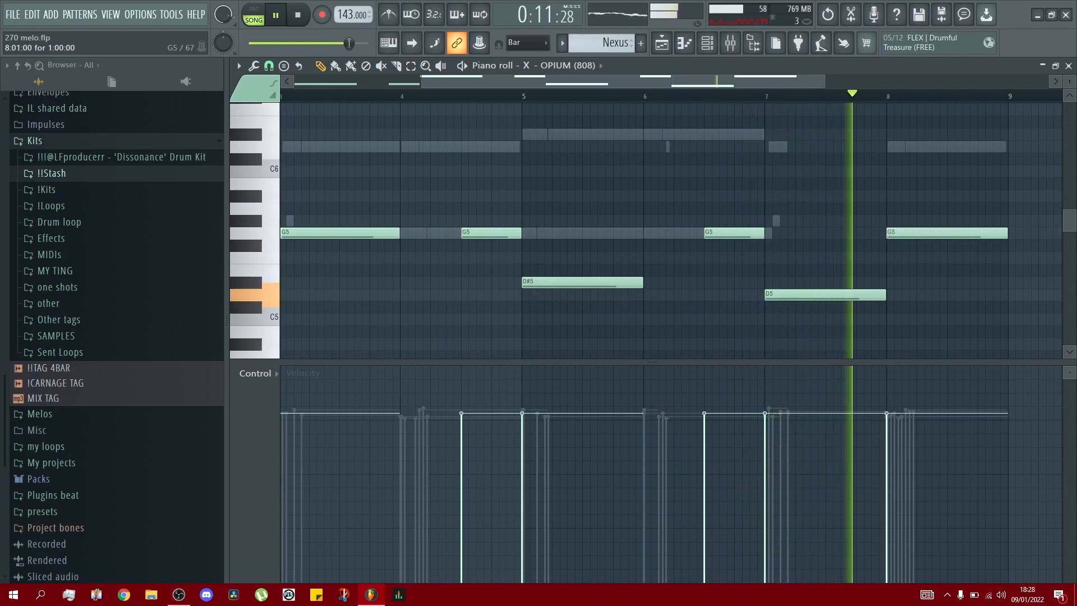
pyautogui.scroll(-5, 921, 232)
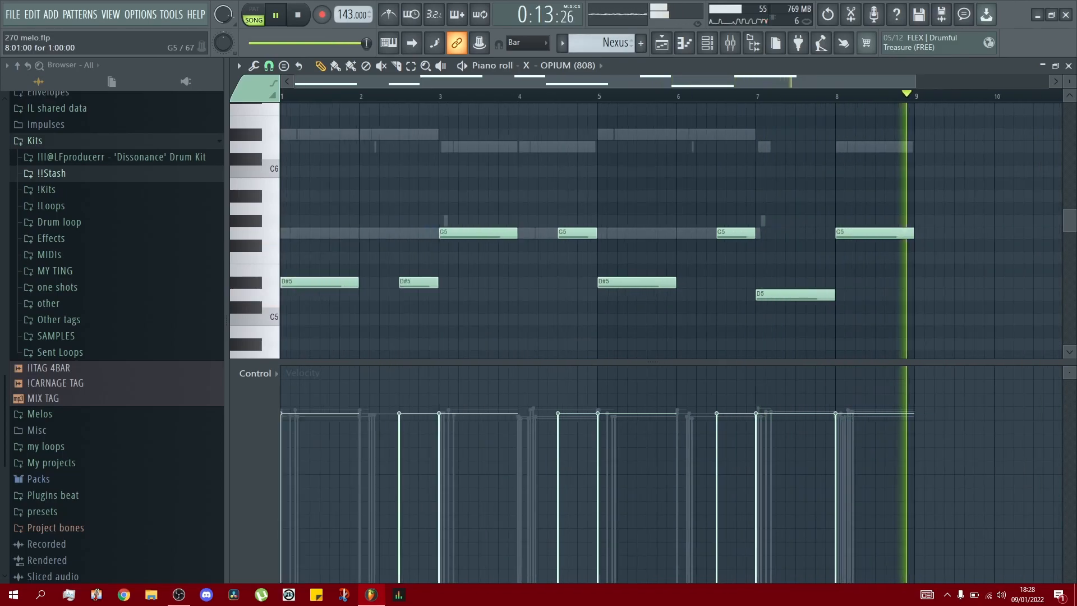
# Replay the pattern and split the G5 note in the second half of bar 4 into two equal notes
pyautogui.press('space')
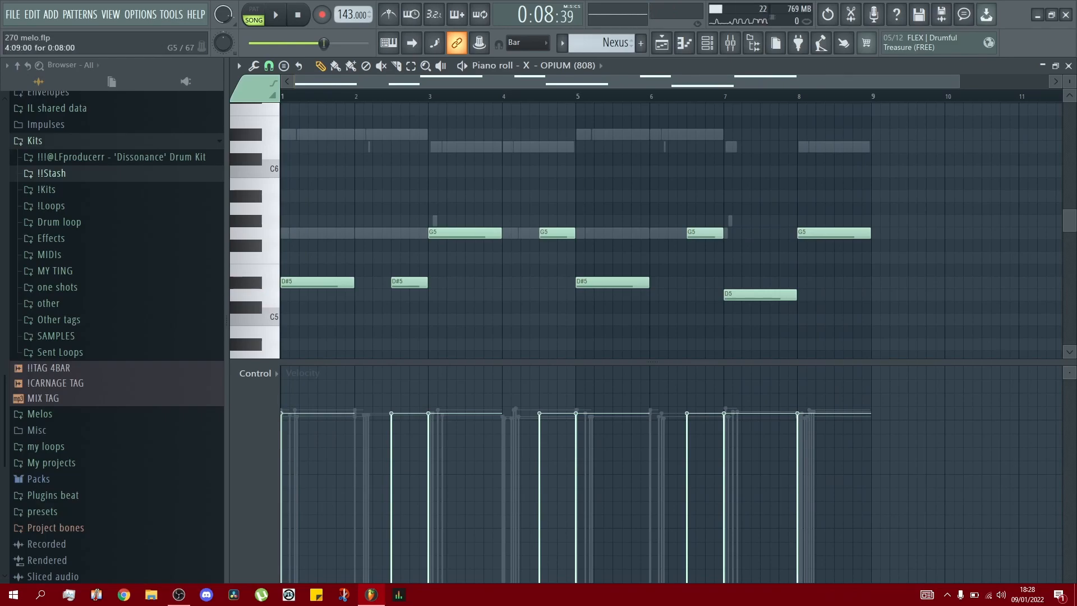
pyautogui.press('space')
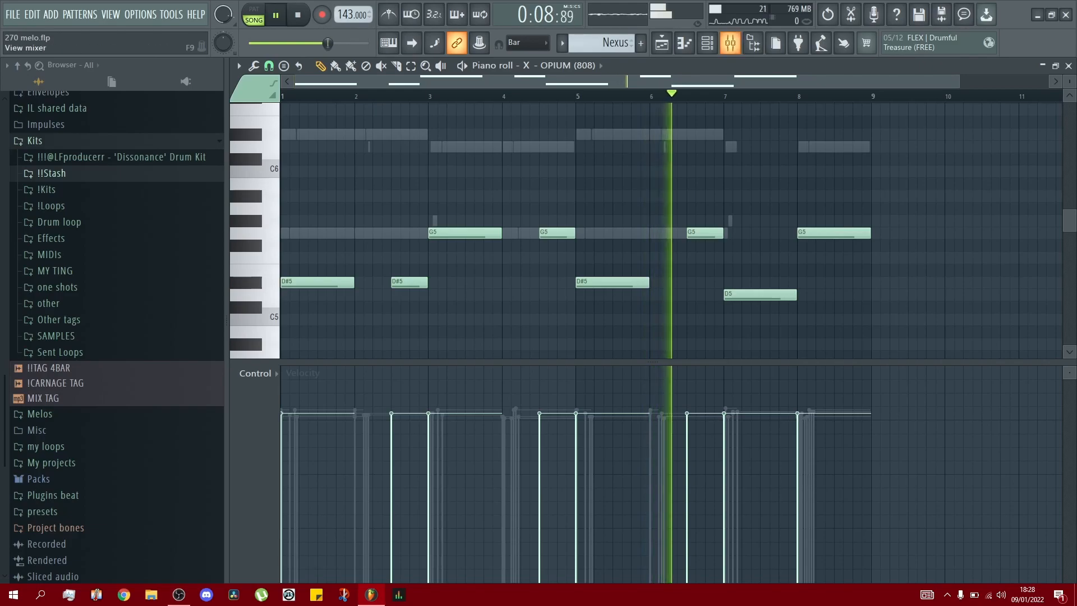
pyautogui.press('F9')
pyautogui.press('F6')
pyautogui.press('space')
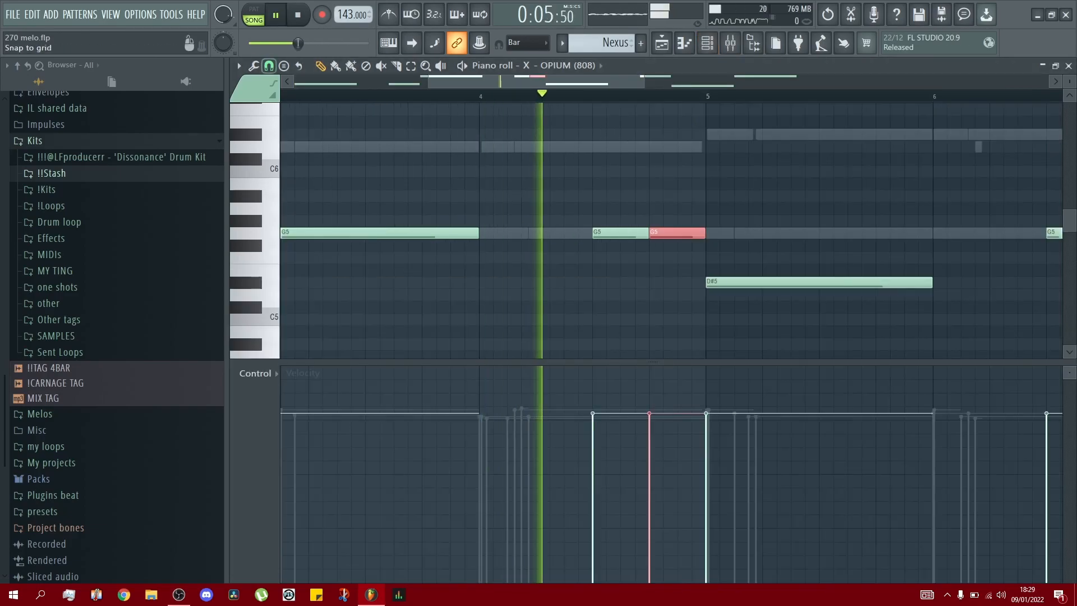
# Set the piano roll snap to 1/2 step and enable slide and portamento for new notes
pyautogui.click(269, 67)
pyautogui.press('space')
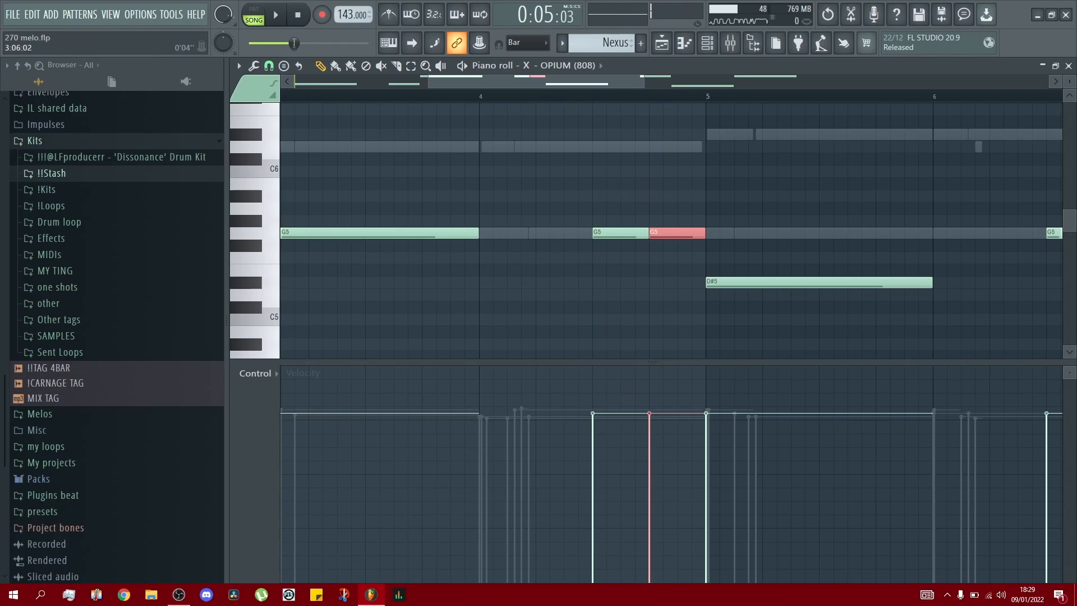
pyautogui.click(269, 66)
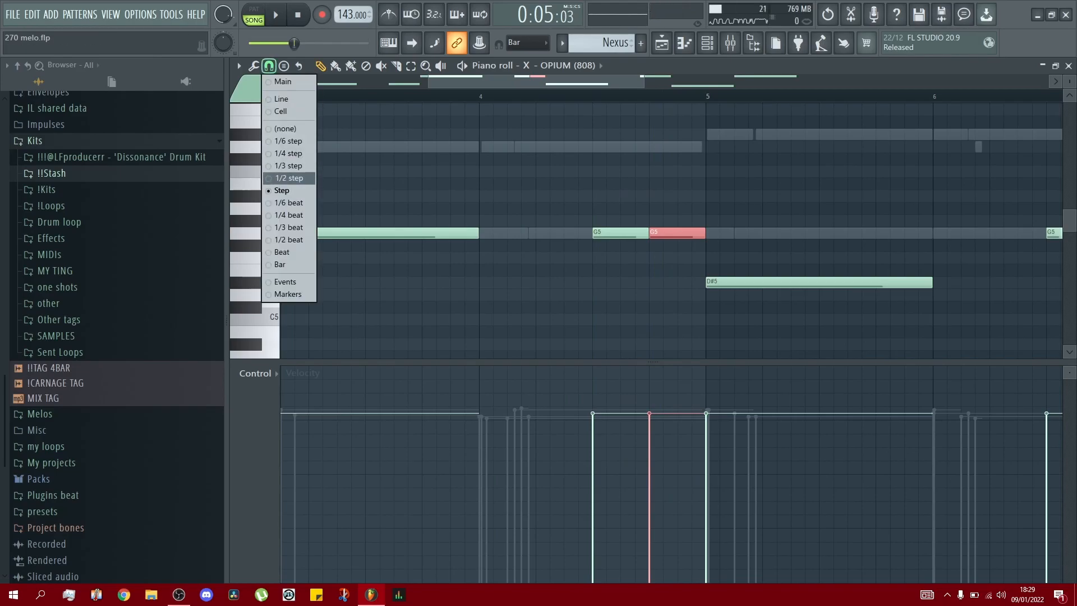
pyautogui.click(289, 179)
pyautogui.scroll(3, 634, 280)
pyautogui.click(273, 94)
pyautogui.click(274, 83)
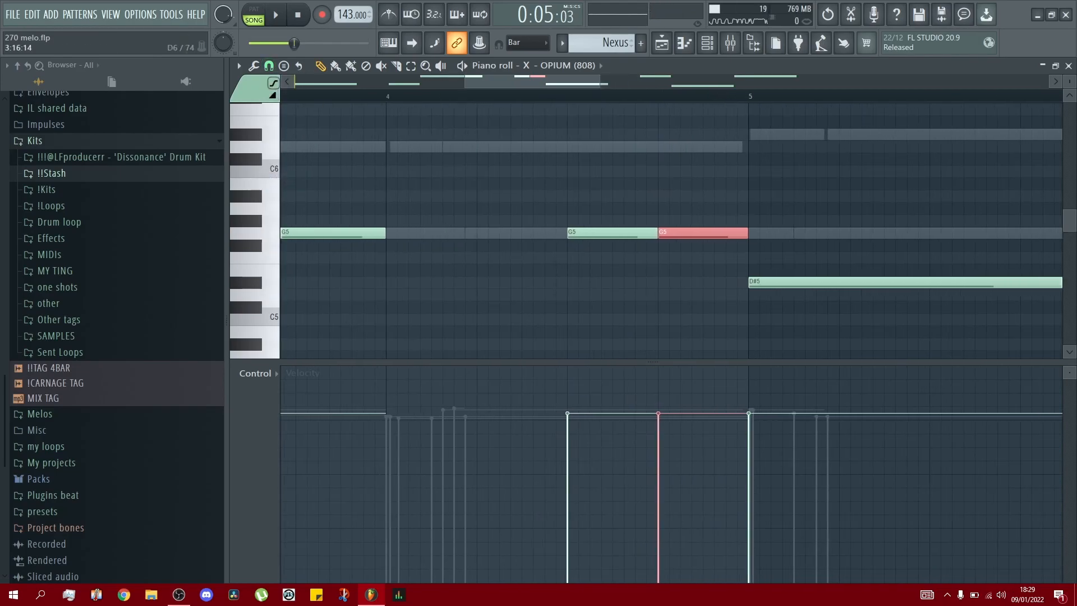
# Add a D6 slide note at 4:09:00, shorten it to half a step, and set the snap back to Step
pyautogui.click(574, 147)
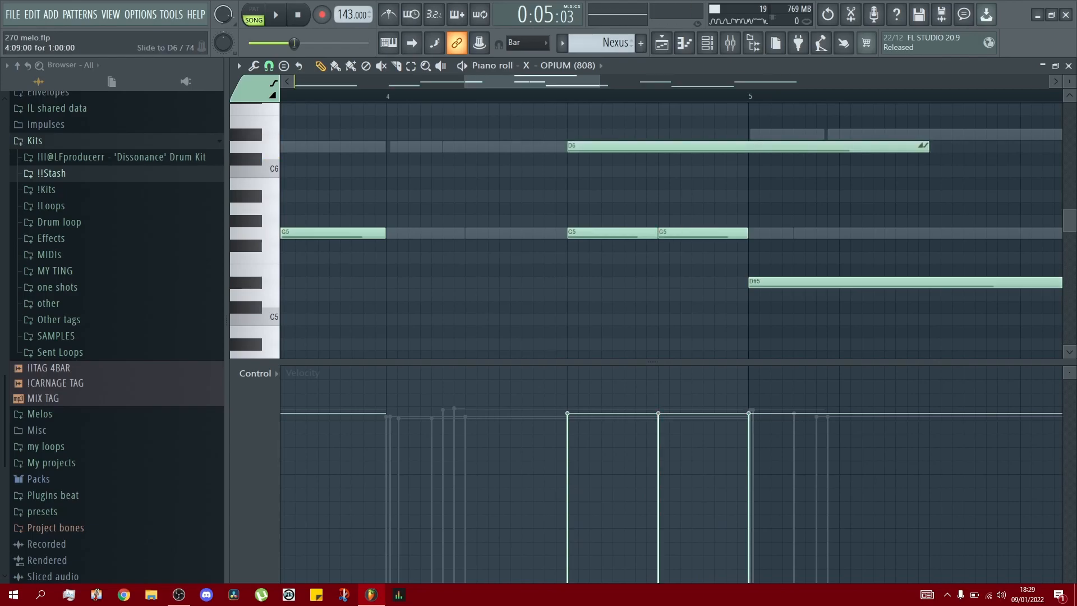
pyautogui.moveTo(927, 146); pyautogui.dragTo(578, 146)
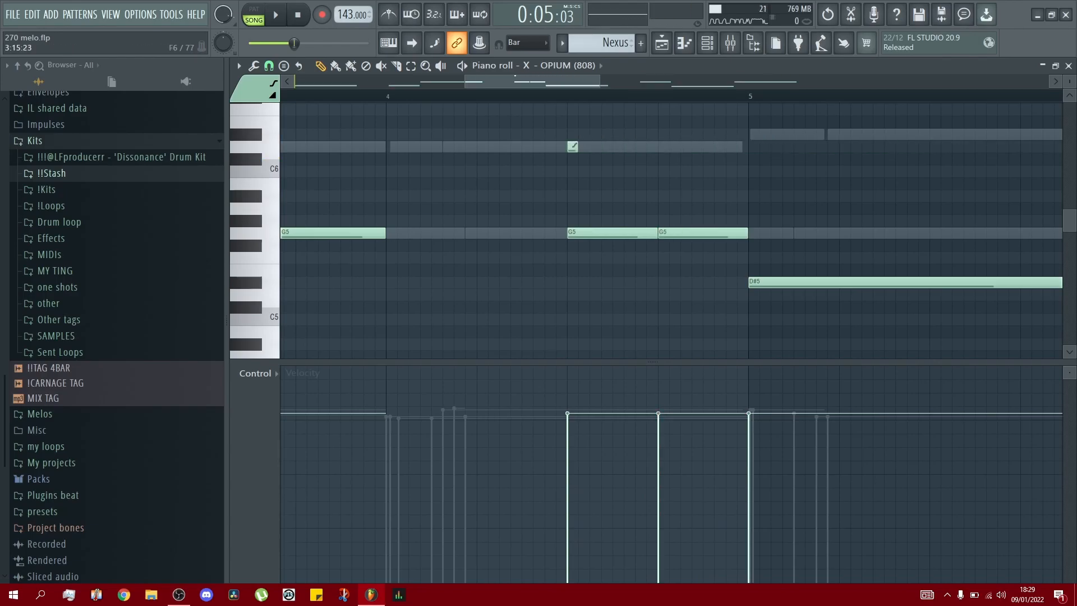
pyautogui.click(269, 66)
pyautogui.click(281, 190)
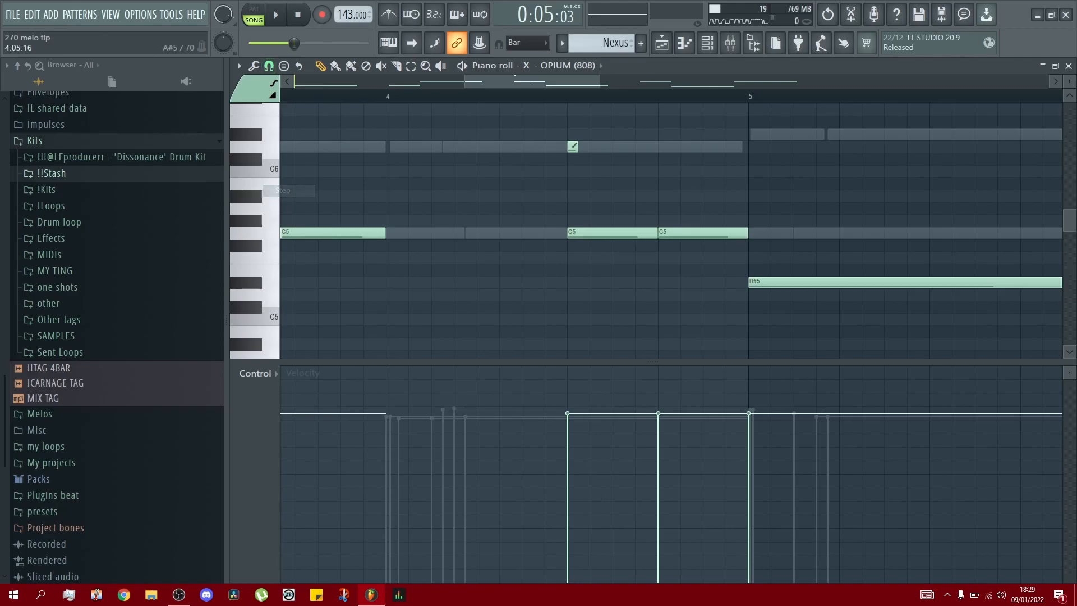
# Move the short D6 slide note to 4:13:00, at the start of the second split G5 note
pyautogui.scroll(5, 569, 180)
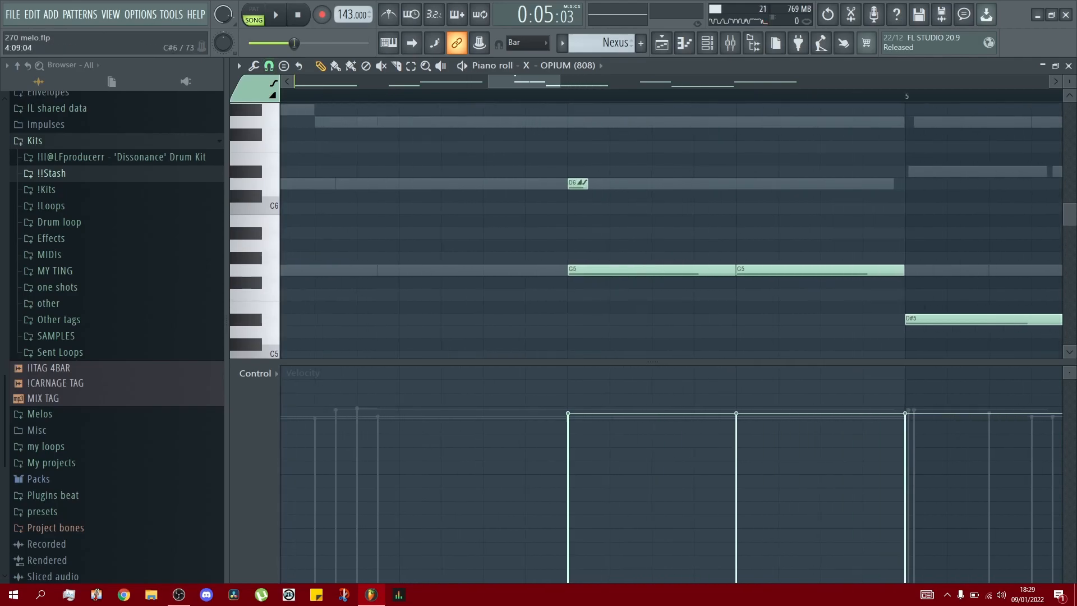
pyautogui.click(572, 184)
pyautogui.scroll(-5, 570, 184)
pyautogui.moveTo(571, 183); pyautogui.dragTo(650, 183)
pyautogui.scroll(-3, 611, 193)
pyautogui.scroll(2, 612, 224)
pyautogui.scroll(-2, 595, 247)
pyautogui.scroll(5, 589, 270)
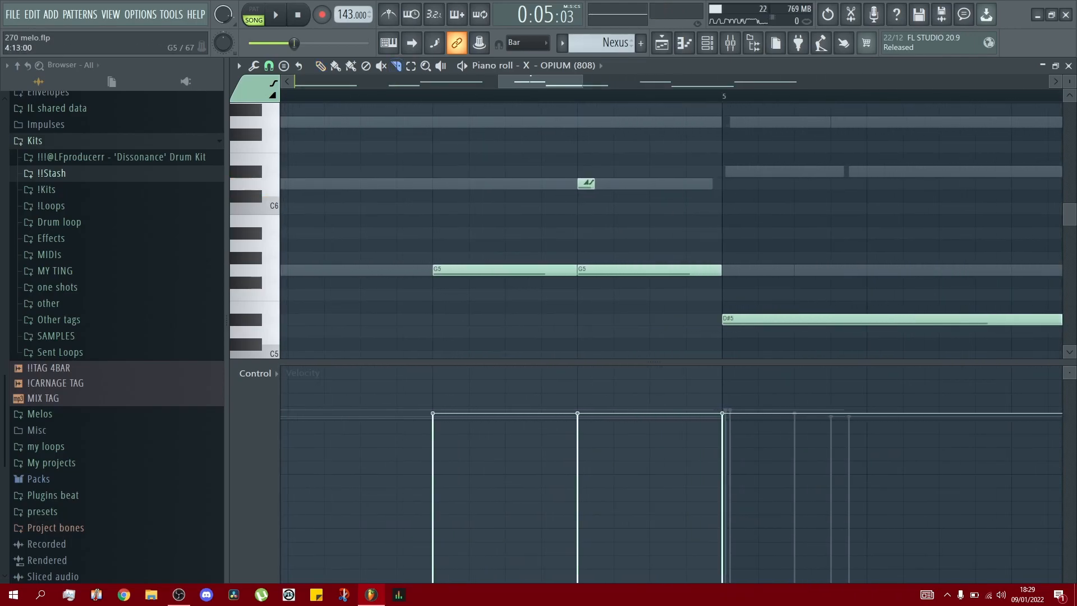
# Slice the first split G5 note in bar 4 at its middle and place a D6 slide note at the cut
pyautogui.click(506, 270)
pyautogui.press('p')
pyautogui.moveTo(583, 184); pyautogui.dragTo(510, 184)
# Play back the 808 pattern to check the bar 4 slides and the notes through bars 5 to 8
pyautogui.scroll(-5, 439, 152)
pyautogui.press('space')
pyautogui.scroll(4, 459, 184)
pyautogui.press('space')
pyautogui.click(497, 172)
pyautogui.press('space')
pyautogui.press('space')
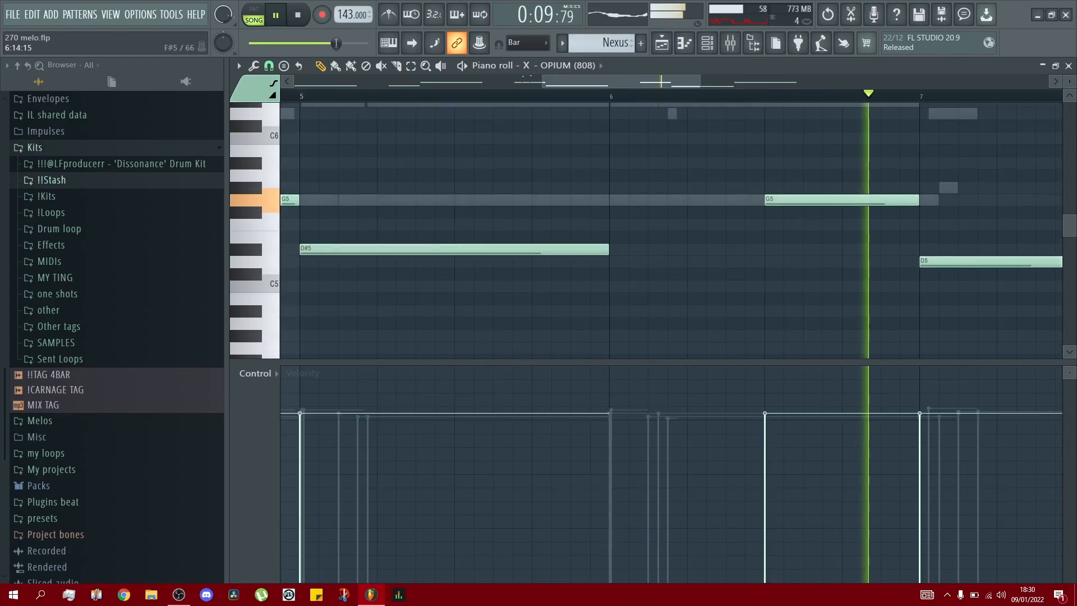
pyautogui.scroll(-4, 882, 213)
pyautogui.scroll(3, 892, 212)
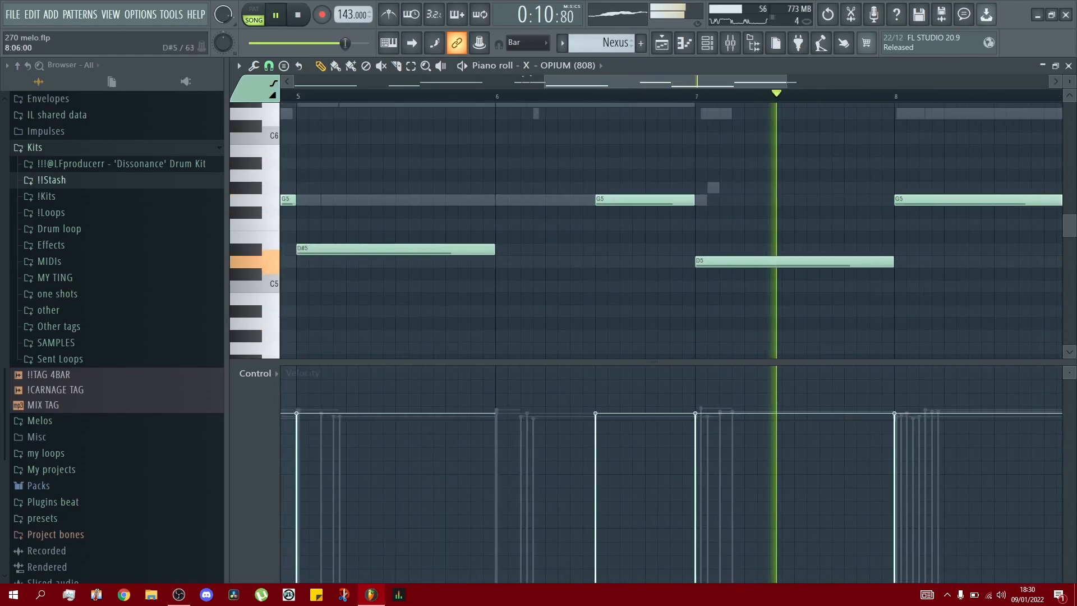
# Slice the bar 7 D5 note at 7:13 and 7:15, and return to drawing notes
pyautogui.press('space')
pyautogui.press('c')
pyautogui.click(866, 261)
pyautogui.click(867, 261)
pyautogui.click(320, 66)
pyautogui.scroll(-3, 417, 168)
pyautogui.scroll(4, 607, 224)
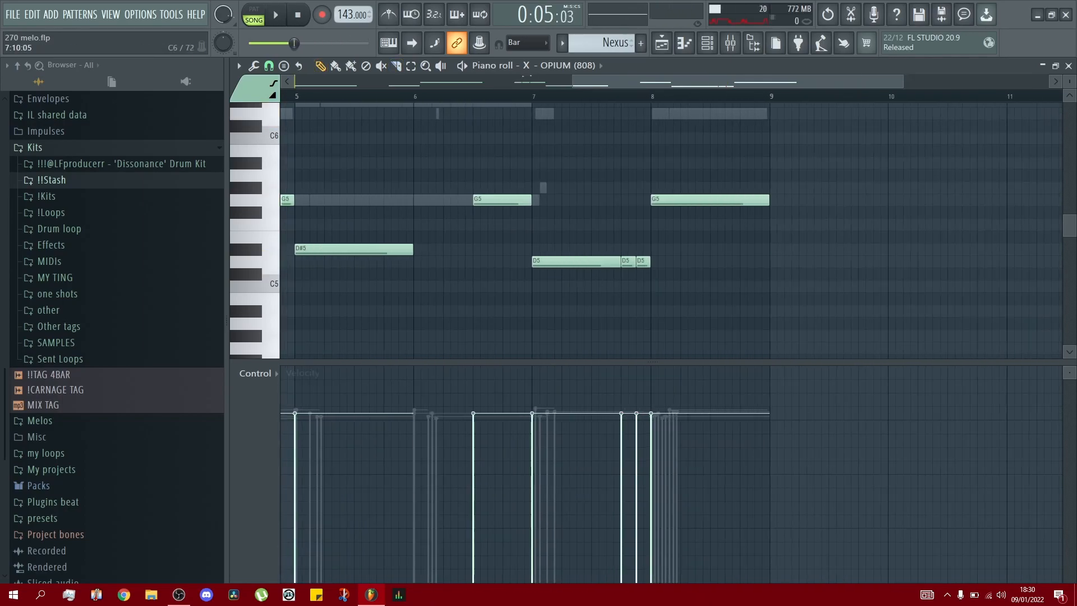
# Place slide notes above the bar 7 D5 cuts, D#6 at 7:13 and D6 at 7:15, while the song plays
pyautogui.press('space')
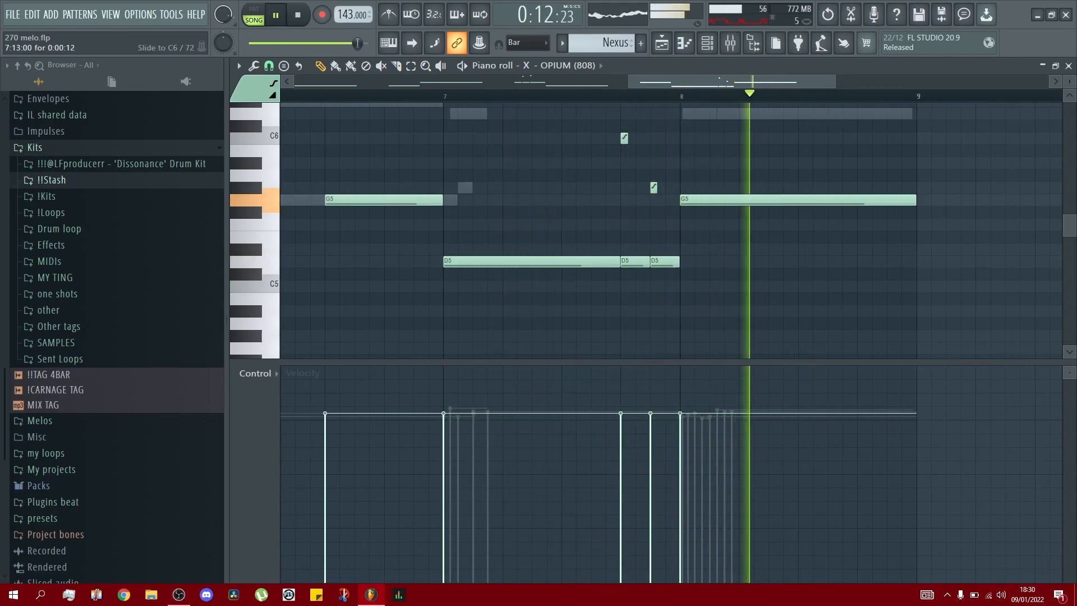
pyautogui.scroll(1, 625, 138)
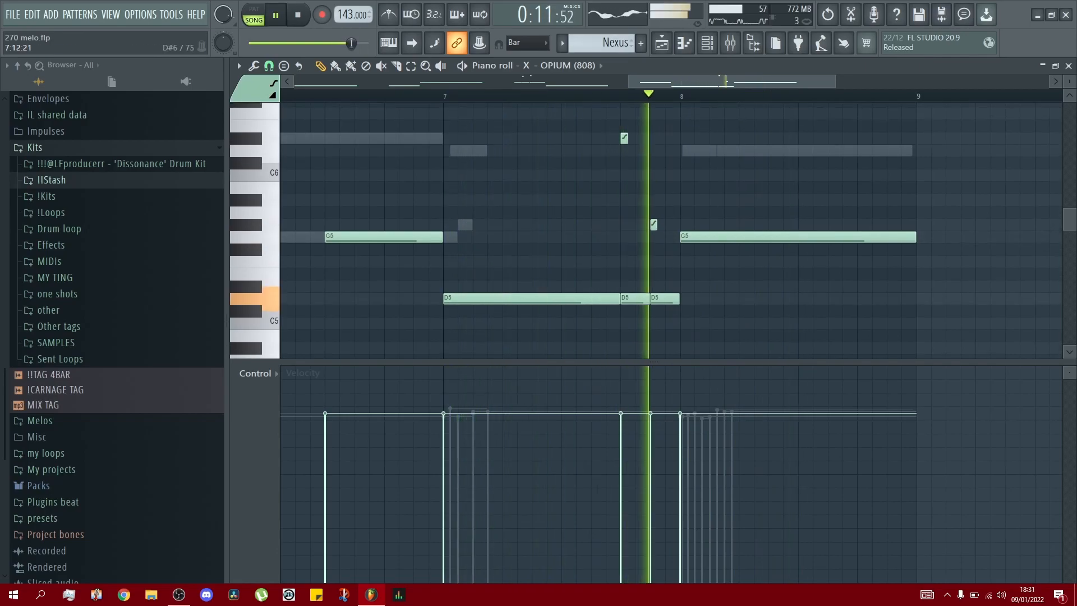
pyautogui.click(652, 151)
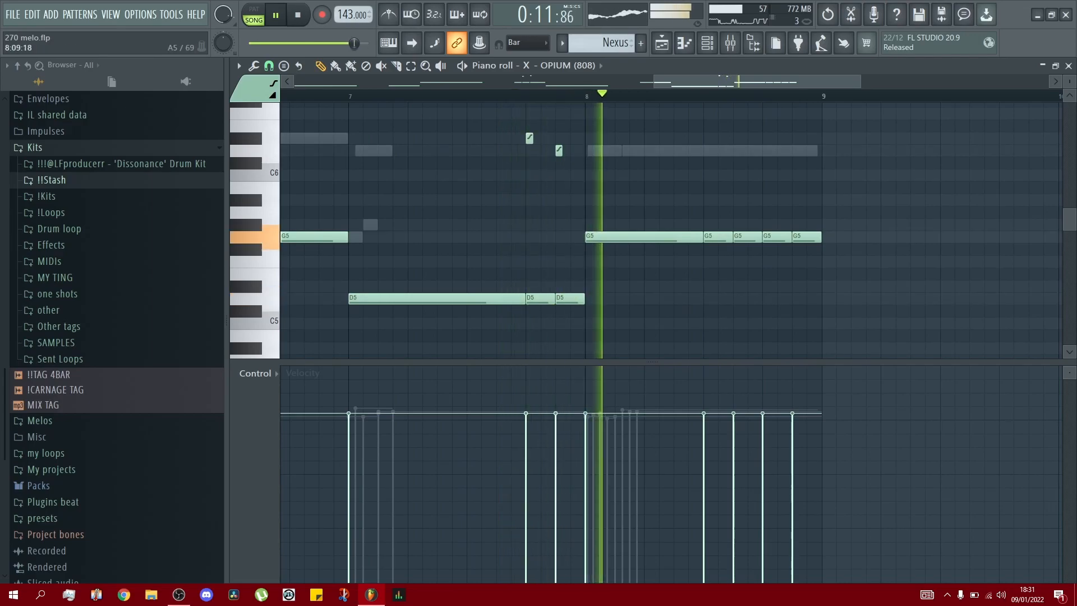
# Place slide notes over the bar 8 G5 slices: G#5 at 8:09, D6 at 8:11, D#6 at 8:13 and D6 at 8:15
pyautogui.click(707, 225)
pyautogui.click(766, 139)
pyautogui.click(737, 151)
pyautogui.click(796, 151)
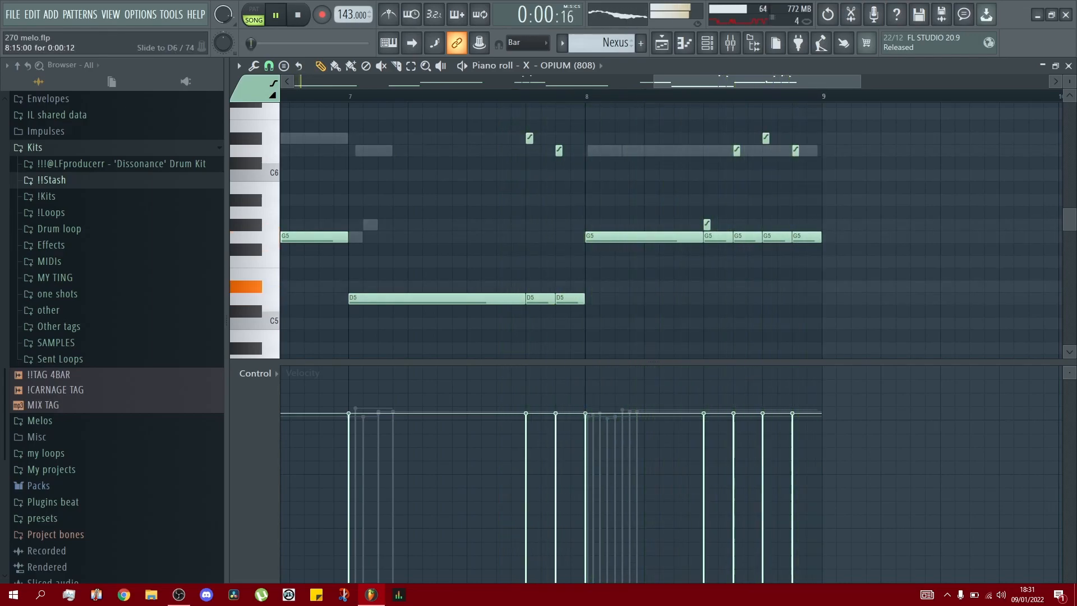
# Play back the full eight-bar 808 pattern, check the playlist arrangement, and return to the piano roll
pyautogui.scroll(-5, 668, 210)
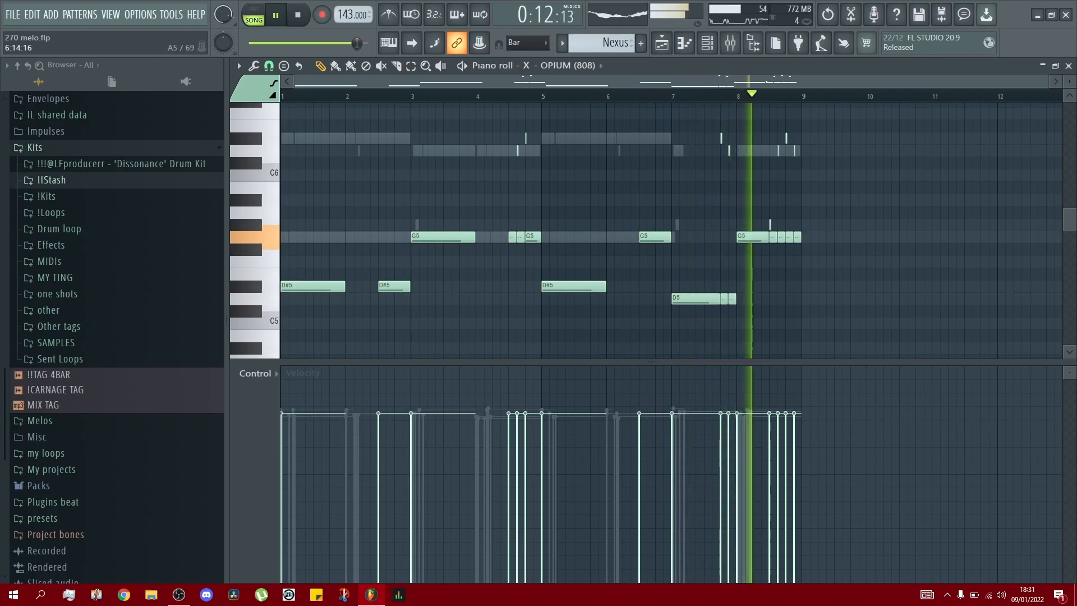
pyautogui.press('space')
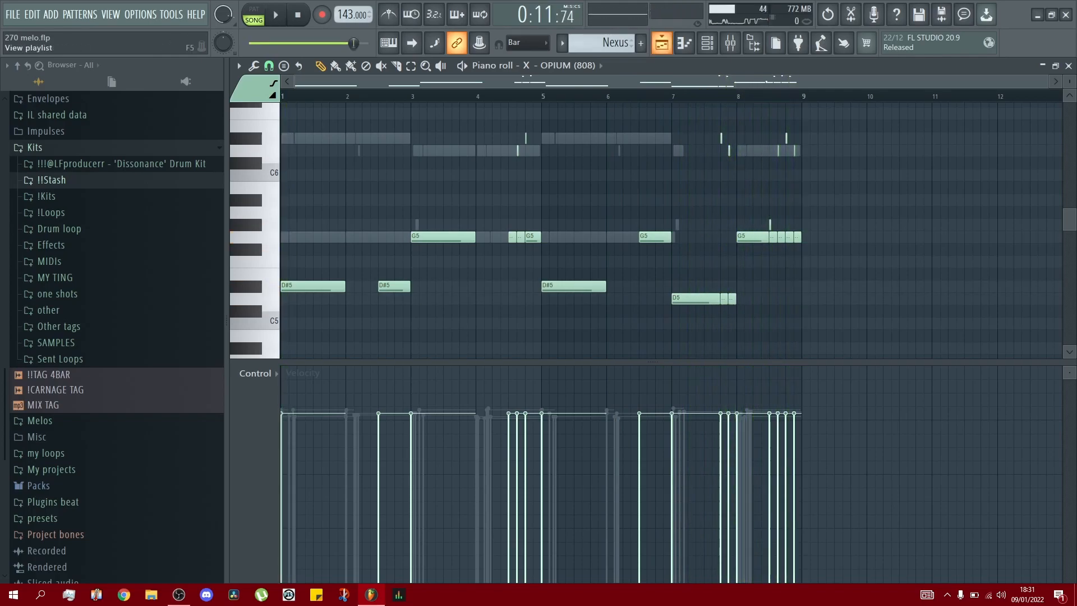
pyautogui.press('F5')
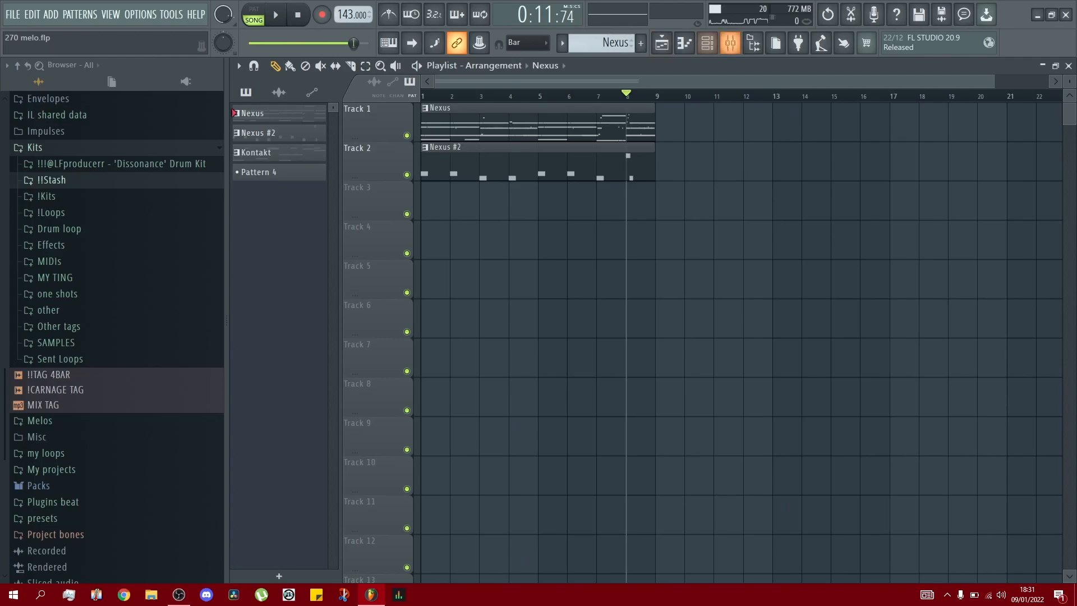
pyautogui.press('F7')
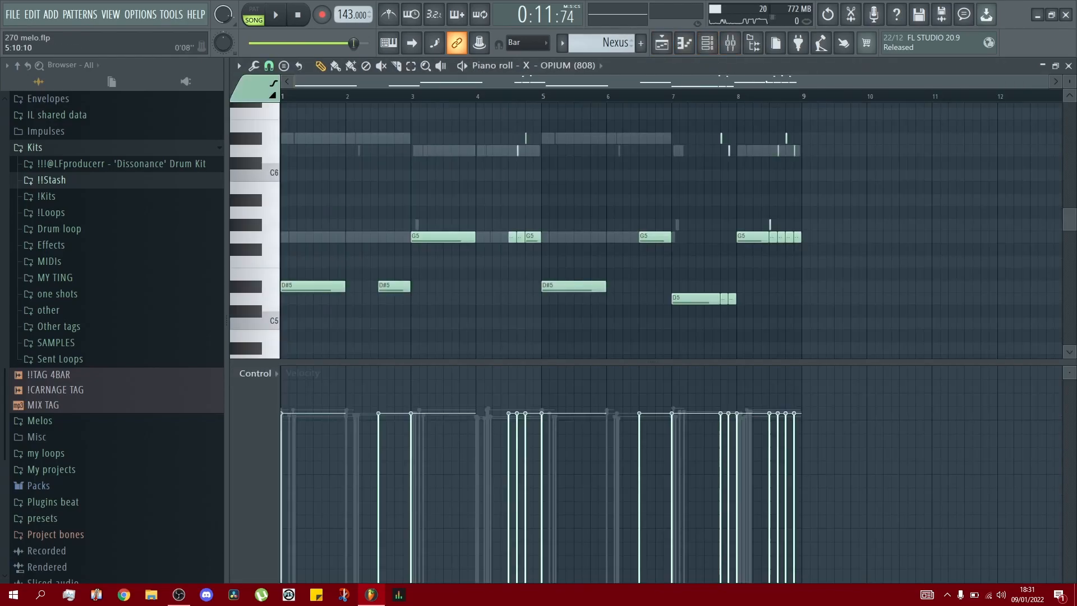
# Load [LF] Drum Pattern 1 SIMPLE 140BPM from the Dissonance kit's Drum Patterns folder, and return to the 808 piano roll
pyautogui.click(127, 227)
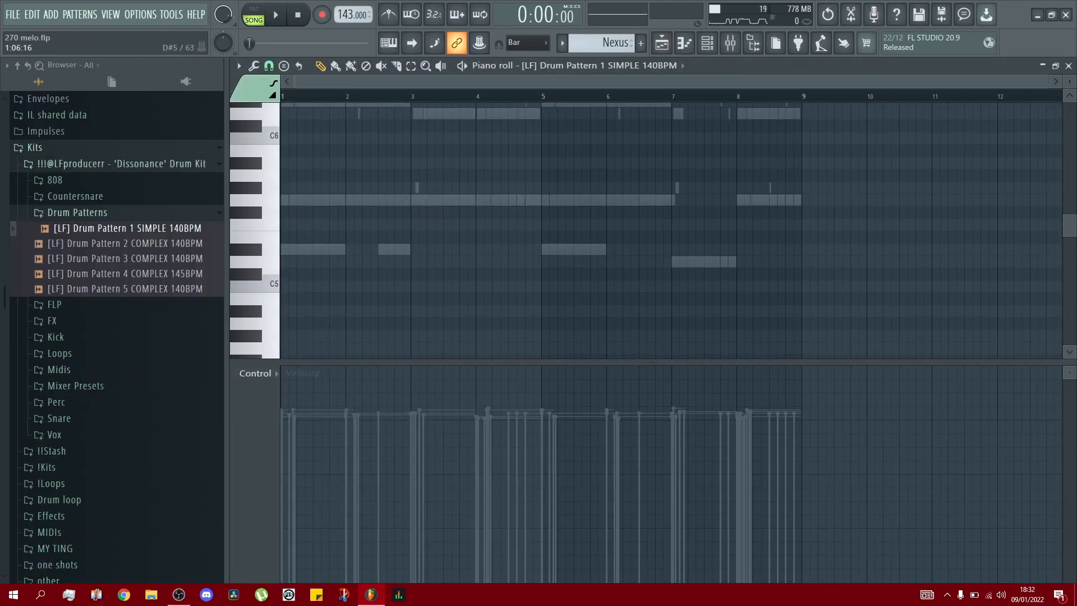
pyautogui.scroll(1, 359, 248)
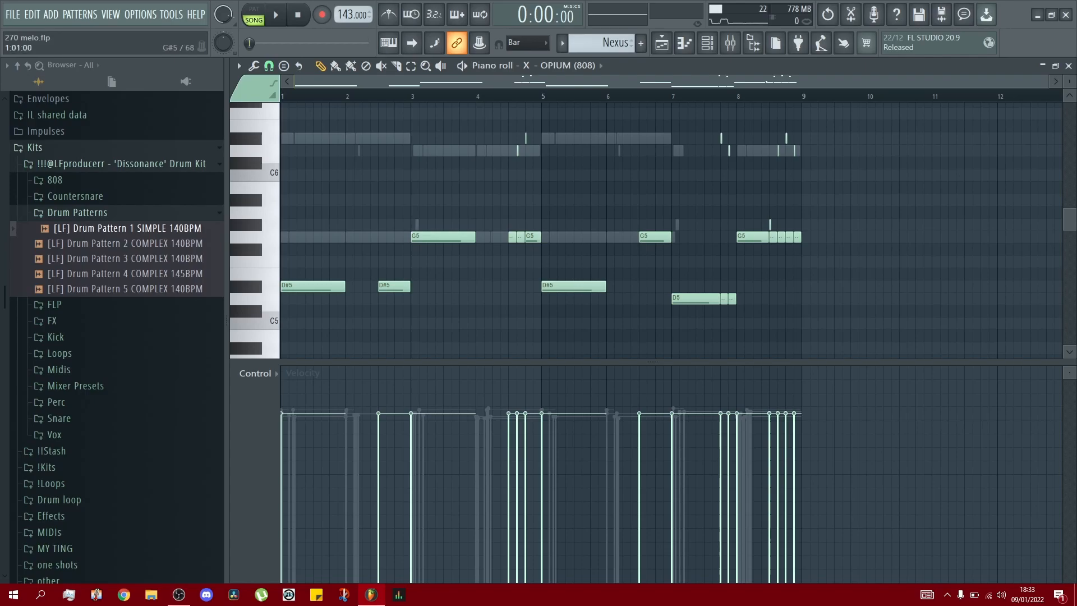
pyautogui.moveTo(179, 595)
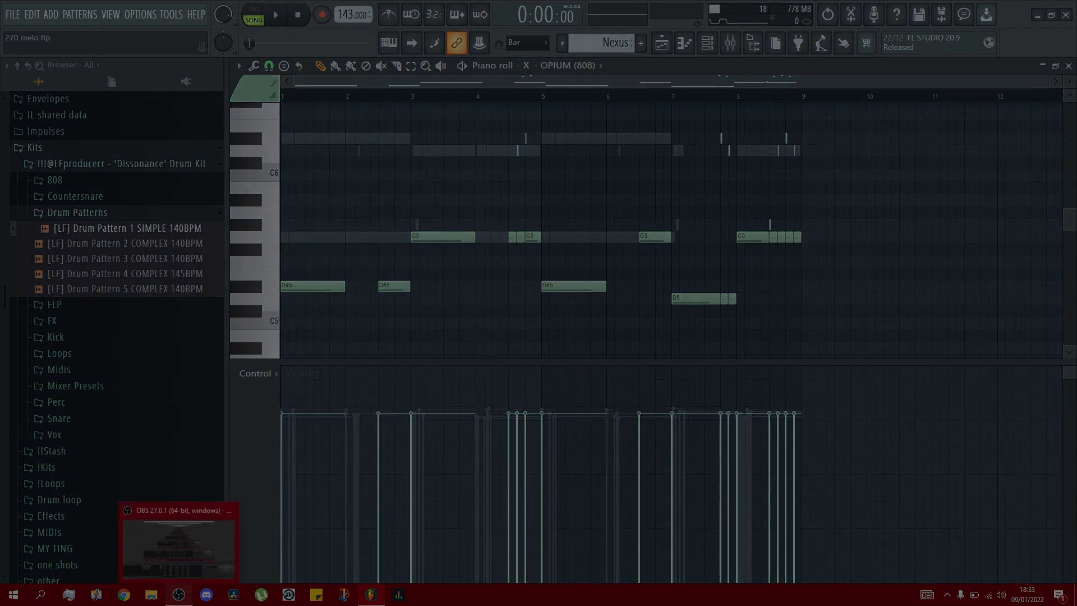